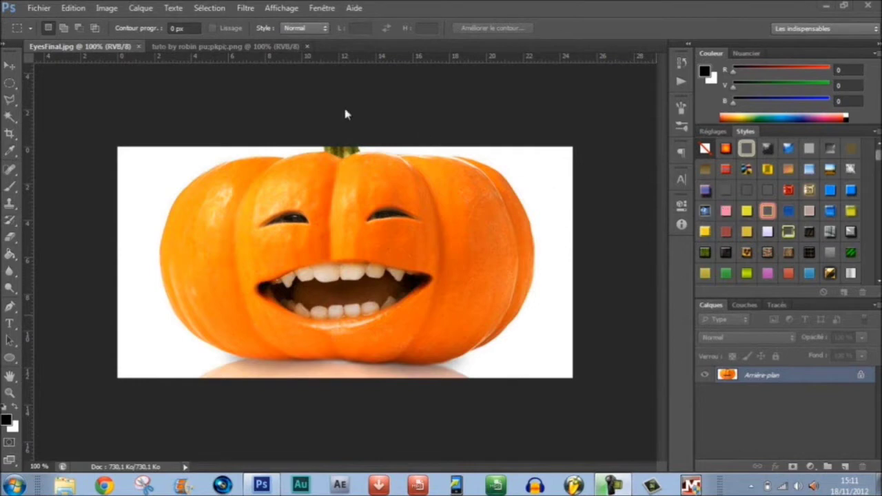
Step: Close the smaller laughing-pumpkin example, and open yogurt_pumpkin_img2.jpg and StartingHumna.jpg together from the Téléchargements folder
click(275, 47)
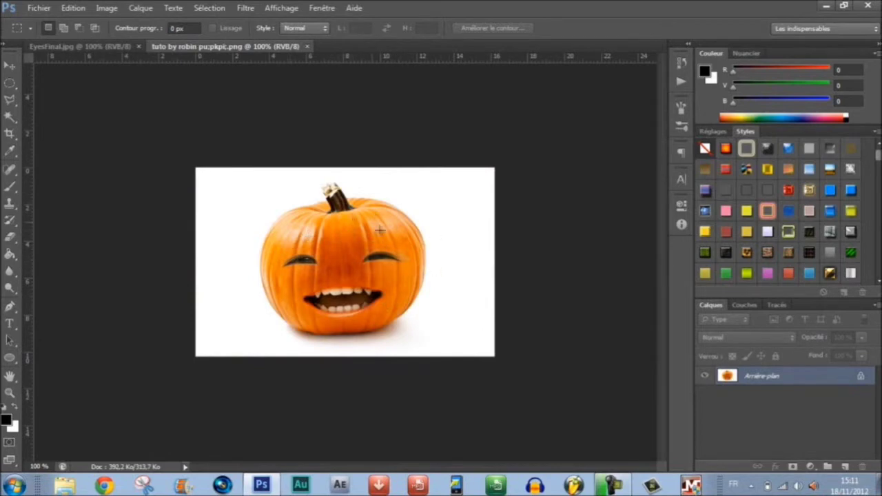
click(307, 47)
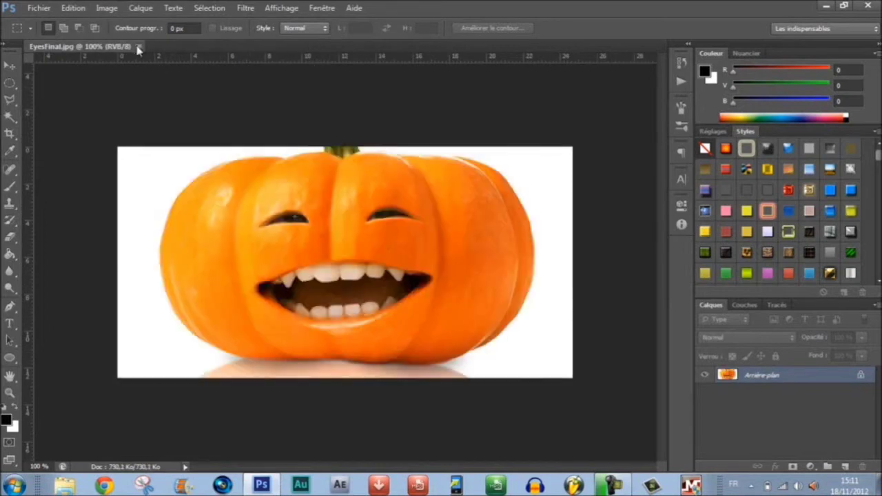
click(38, 8)
click(60, 37)
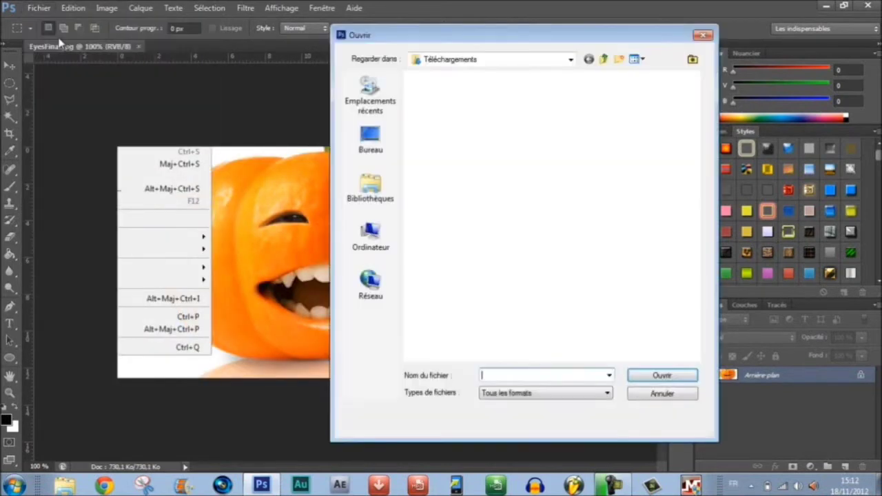
scroll(715, 330, down, 10)
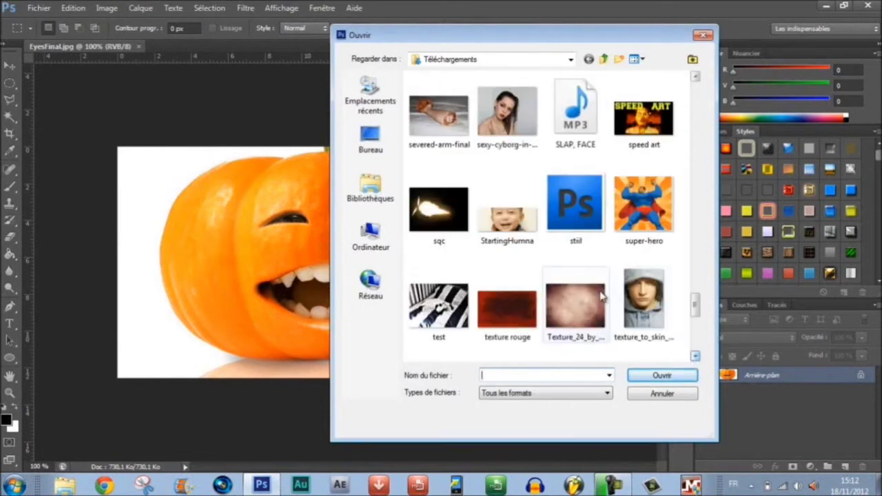
click(502, 222)
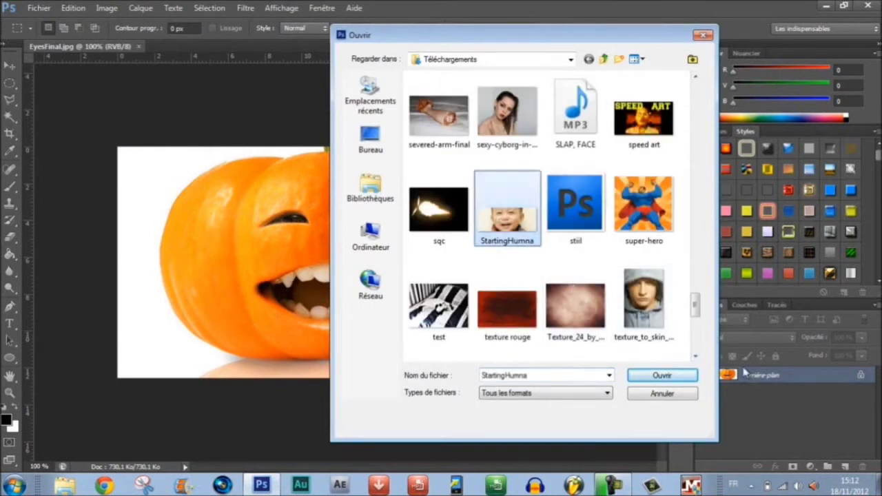
scroll(694, 358, down, 3)
ctrl+click(507, 317)
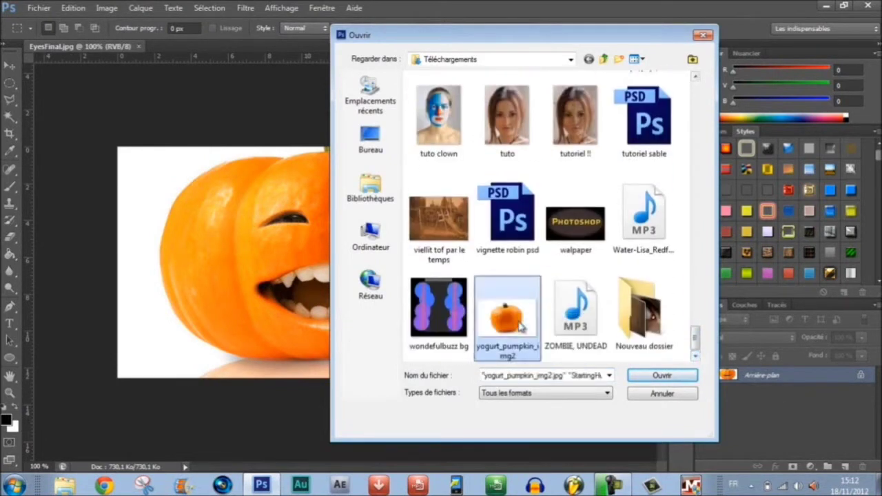
click(663, 377)
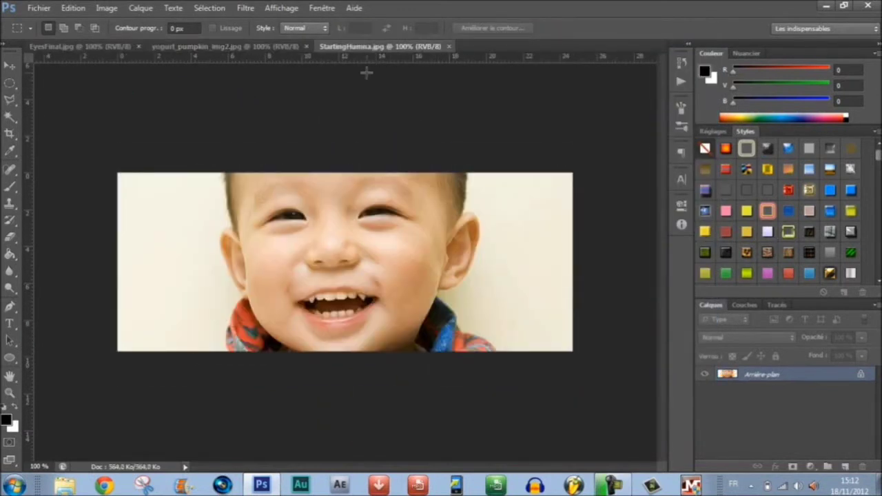
Step: Copy the child's face from StartingHumna.jpg into the yogurt_pumpkin_img2.jpg document and name the new layer tête
click(10, 64)
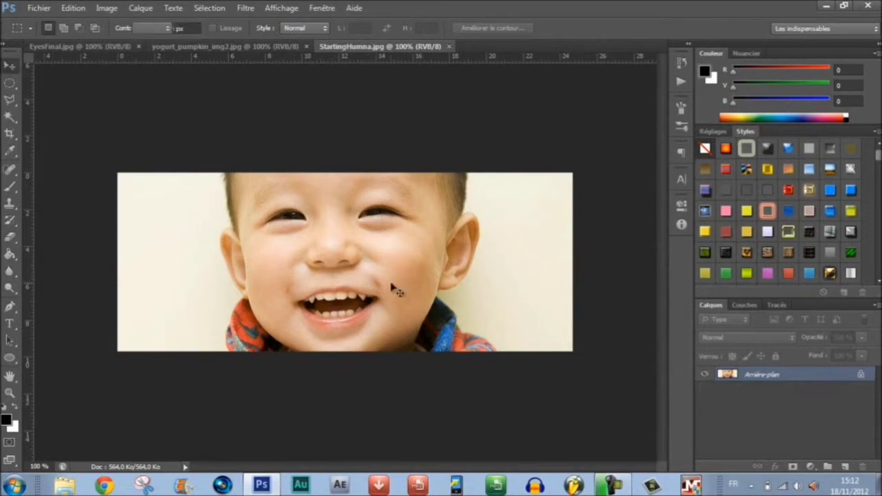
drag(247, 50, 357, 298)
double_click(757, 375)
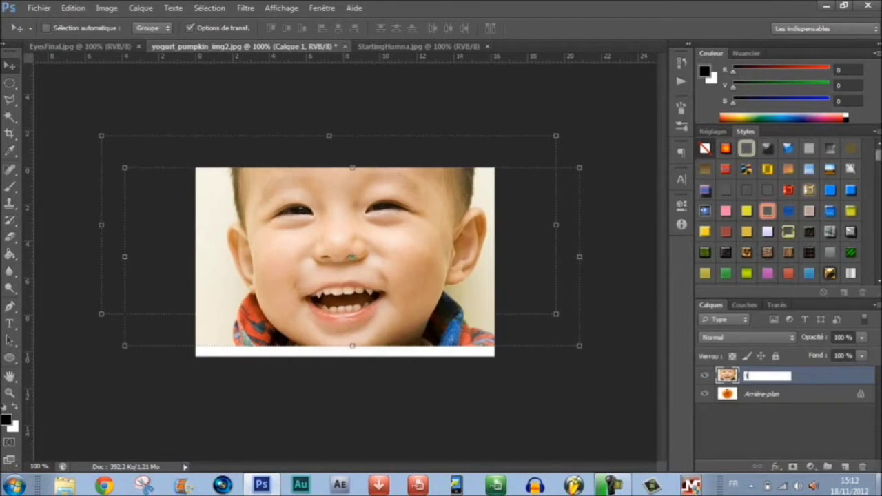
text(bé)
key(Return)
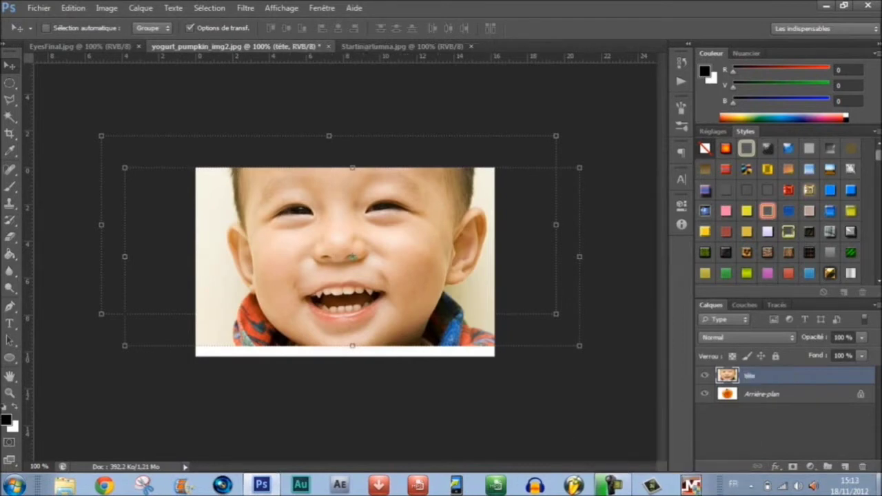
Step: Reduce the tête layer's opacity to 60 % and position the face so its mouth sits over the pumpkin's lower half
click(861, 337)
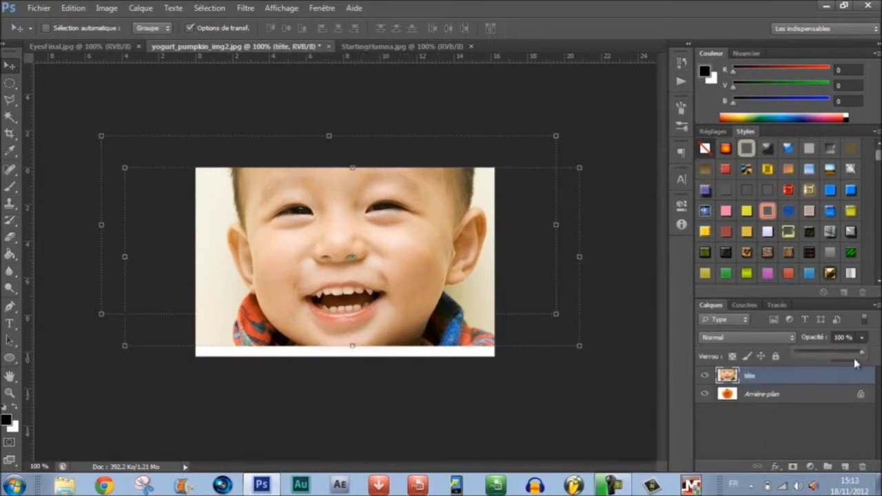
drag(833, 356, 834, 356)
mouse_move(371, 237)
mouse_down()
mouse_move(366, 255)
mouse_move(374, 250)
mouse_move(368, 238)
mouse_up()
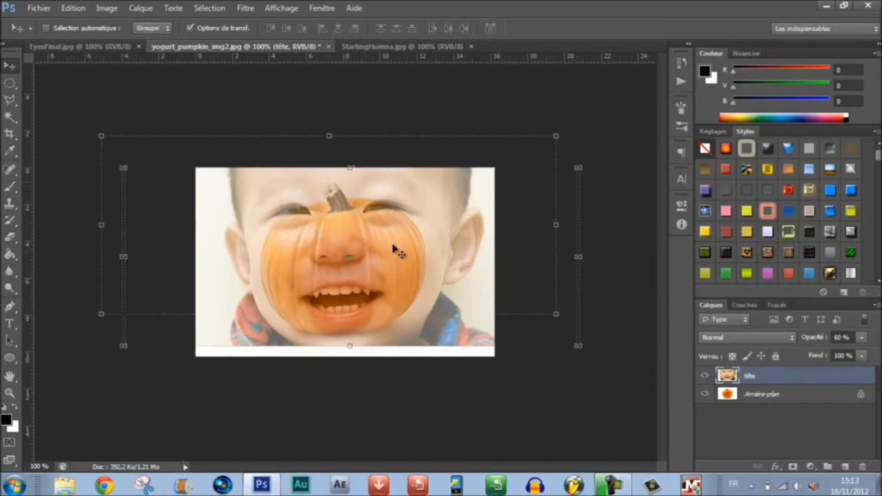
drag(356, 301, 356, 297)
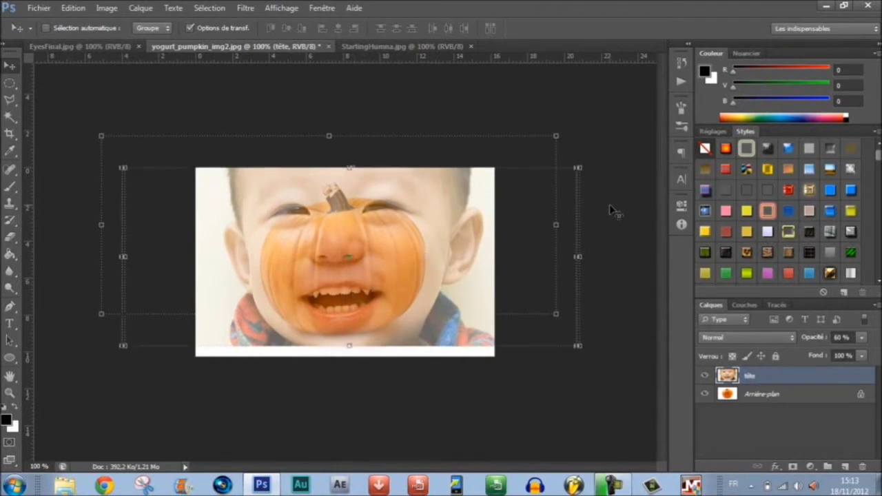
Step: Mask the tête layer with an elliptical selection around the mouth and set the layer's opacity to 100 %
click(9, 88)
right_click(22, 88)
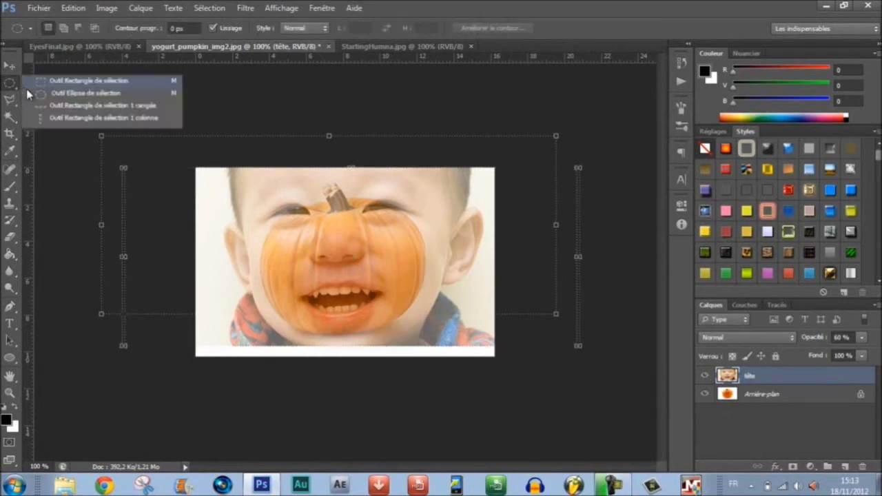
click(46, 97)
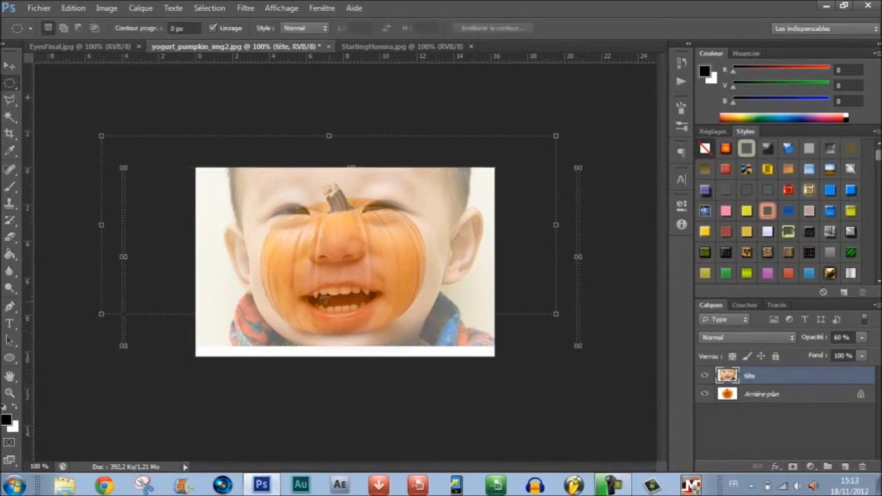
drag(293, 284, 388, 332)
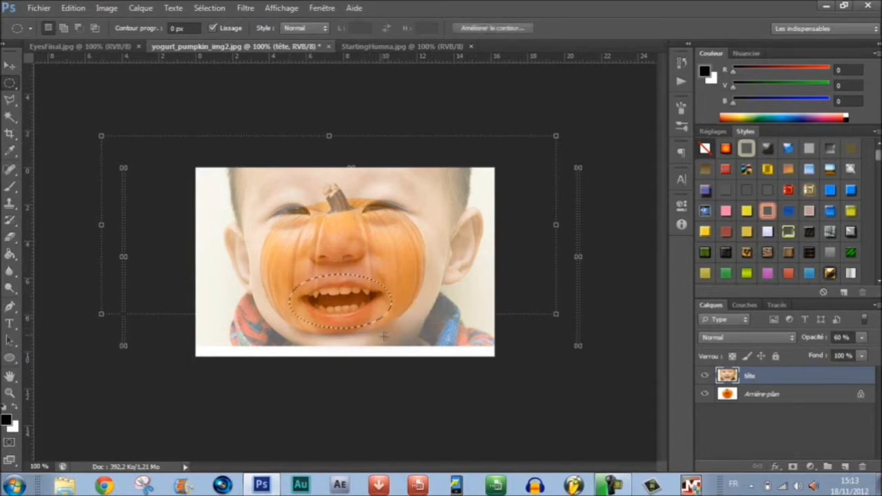
click(792, 466)
click(862, 338)
drag(851, 352, 879, 352)
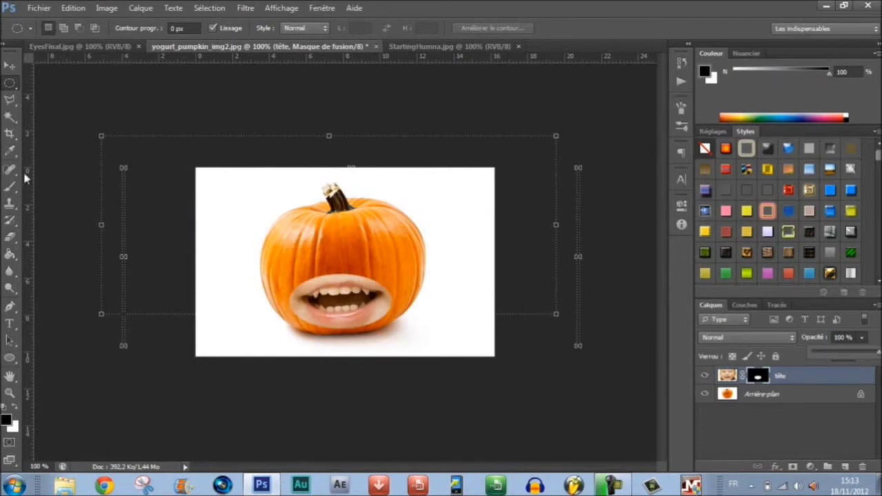
Step: Set up the Brush tool with a size of 25 px and a hardness of 13 %
click(11, 187)
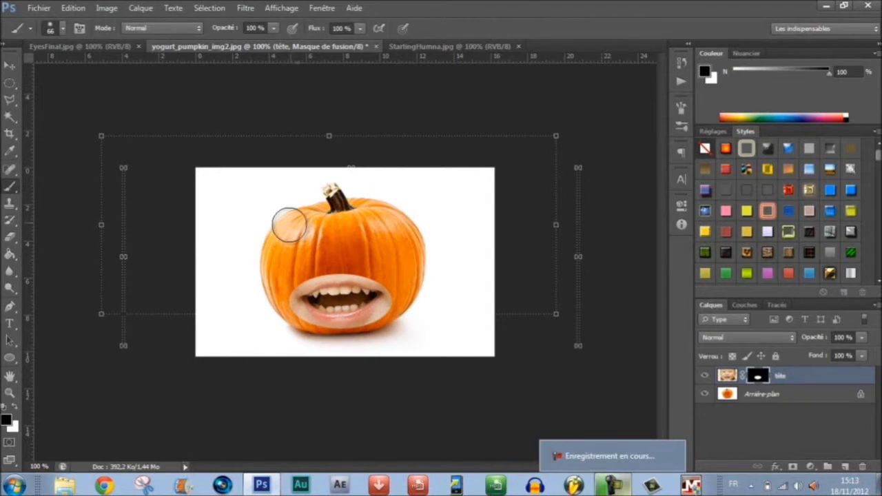
right_click(288, 225)
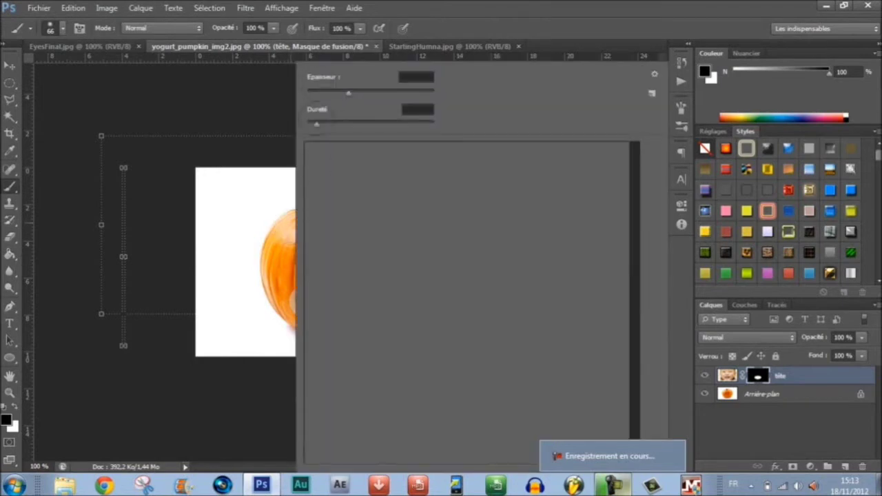
click(319, 124)
drag(350, 99, 322, 95)
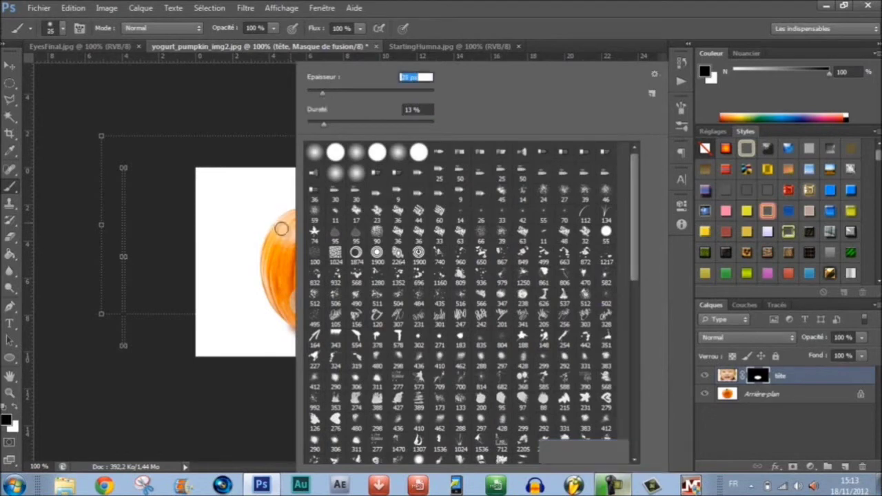
click(262, 193)
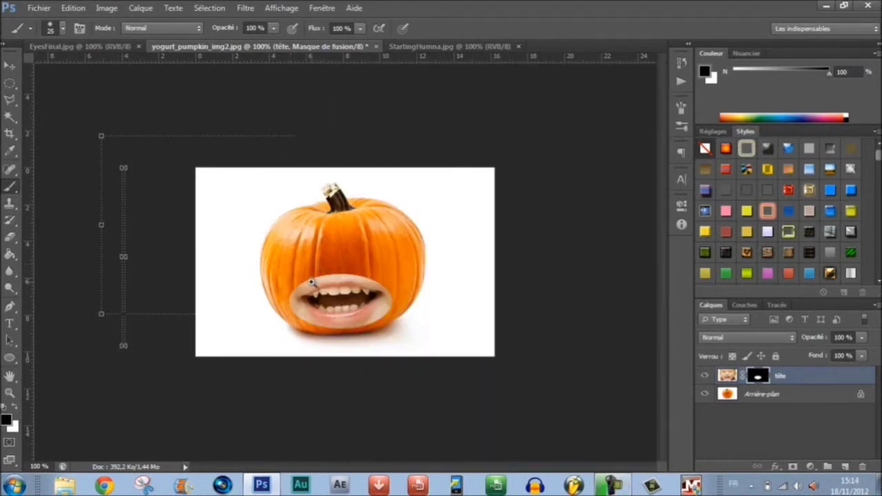
Step: Paint black on the tête layer's mask around the mouth to hide the skin and most of the lips
key(ctrl+plus)
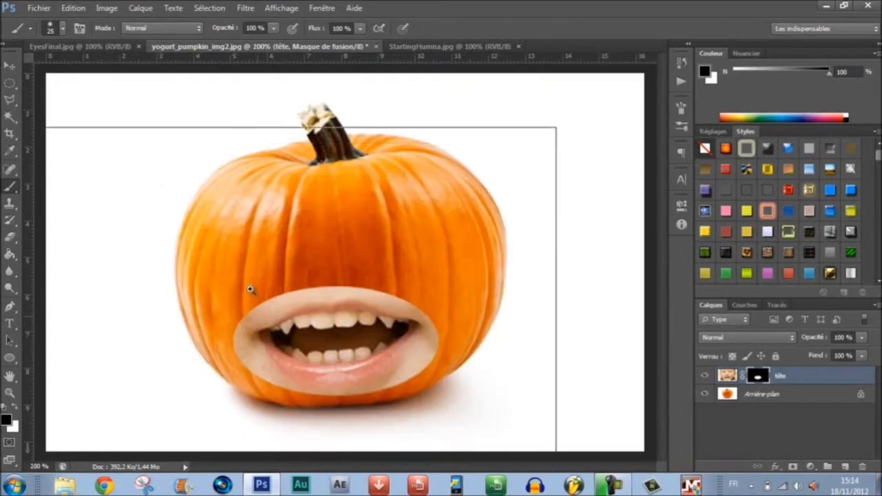
click(259, 319)
mouse_move(253, 303)
mouse_down()
mouse_move(397, 261)
mouse_move(520, 305)
mouse_move(522, 339)
mouse_move(506, 377)
mouse_move(469, 421)
mouse_move(381, 440)
mouse_move(312, 440)
mouse_move(281, 426)
mouse_move(226, 344)
mouse_up()
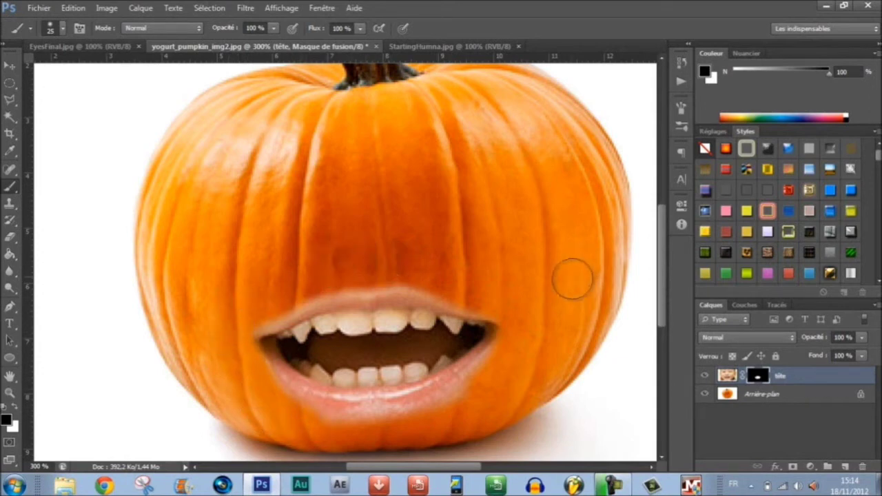
mouse_move(241, 322)
mouse_down()
mouse_move(249, 368)
mouse_move(249, 320)
mouse_up()
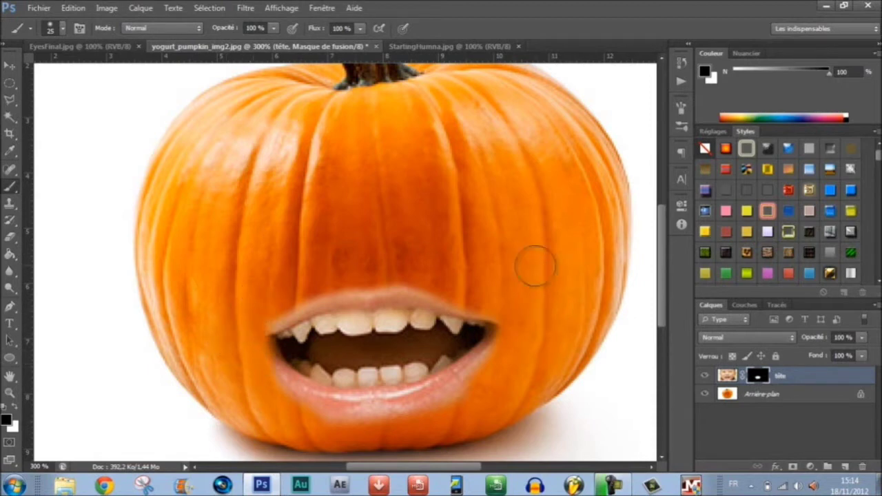
mouse_move(496, 311)
mouse_down()
mouse_move(516, 321)
mouse_move(513, 343)
mouse_move(503, 305)
mouse_move(519, 317)
mouse_move(534, 344)
mouse_move(526, 381)
mouse_move(506, 369)
mouse_move(490, 392)
mouse_move(428, 418)
mouse_move(331, 430)
mouse_move(299, 422)
mouse_move(253, 391)
mouse_move(310, 424)
mouse_move(369, 432)
mouse_move(410, 431)
mouse_move(419, 422)
mouse_move(364, 426)
mouse_move(283, 406)
mouse_move(243, 371)
mouse_move(253, 311)
mouse_move(273, 293)
mouse_move(387, 271)
mouse_move(488, 296)
mouse_move(441, 282)
mouse_move(349, 284)
mouse_move(361, 284)
mouse_move(258, 310)
mouse_up()
Step: Add a Teinte/Saturation adjustment layer above the tête layer with Redéfinir enabled
key(ctrl+2)
key(v)
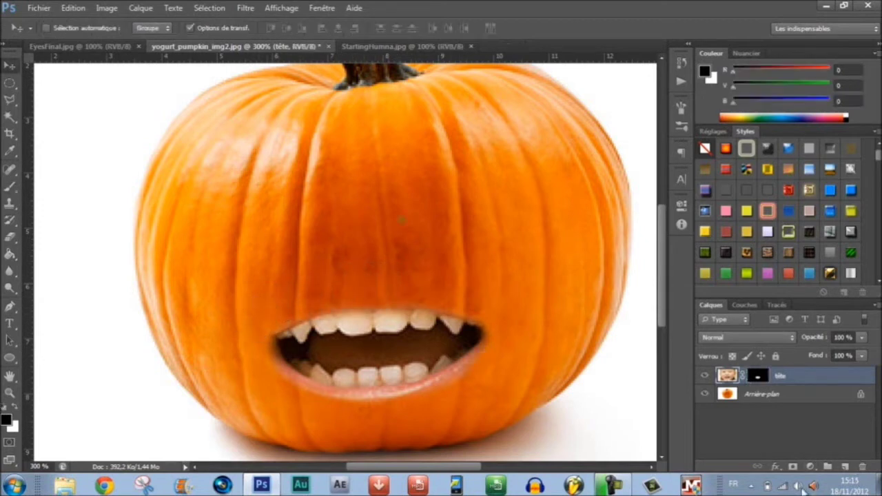
click(810, 467)
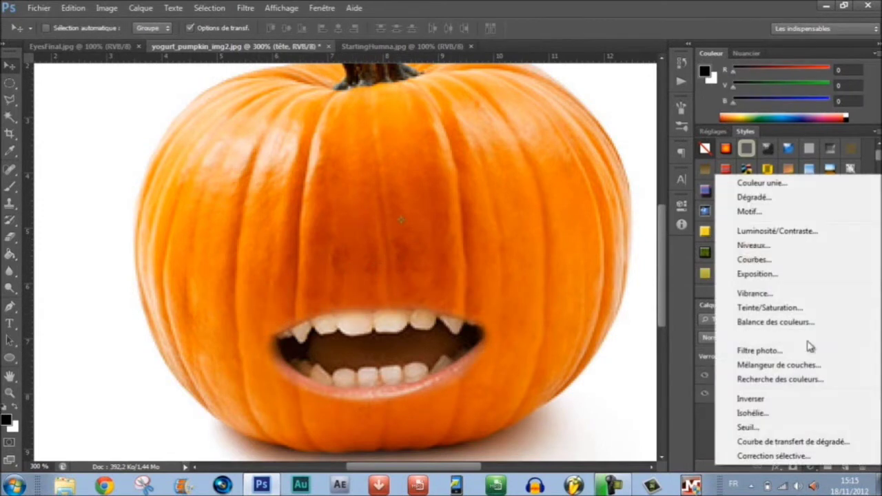
click(789, 310)
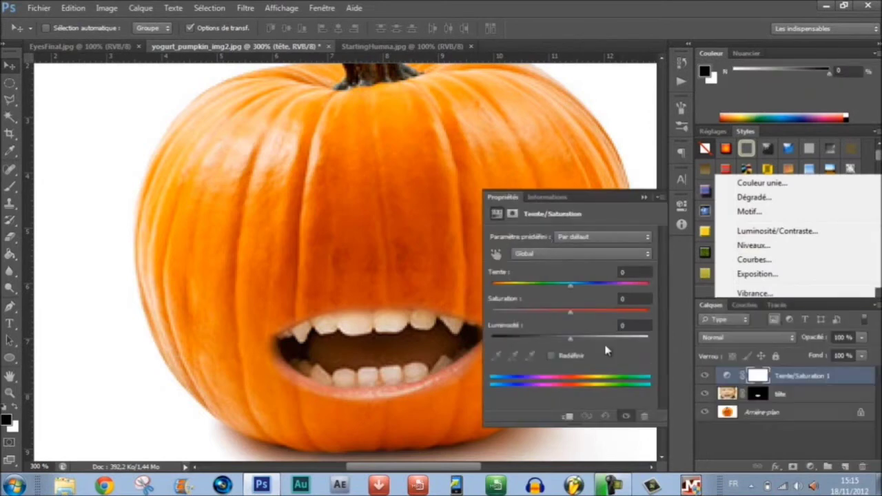
click(551, 356)
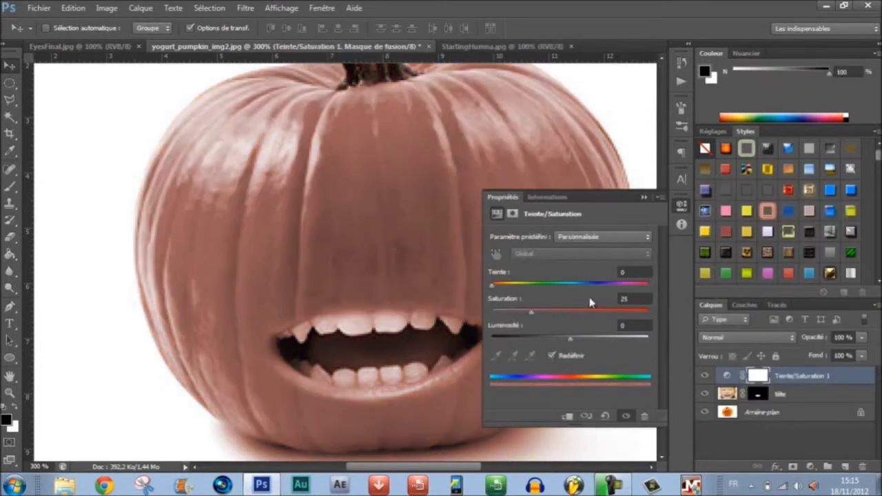
Step: Set the adjustment's Teinte to 27 and Saturation to 86, keeping Luminosité at 0
click(630, 273)
key(Caps_Lock)
text(27)
click(629, 299)
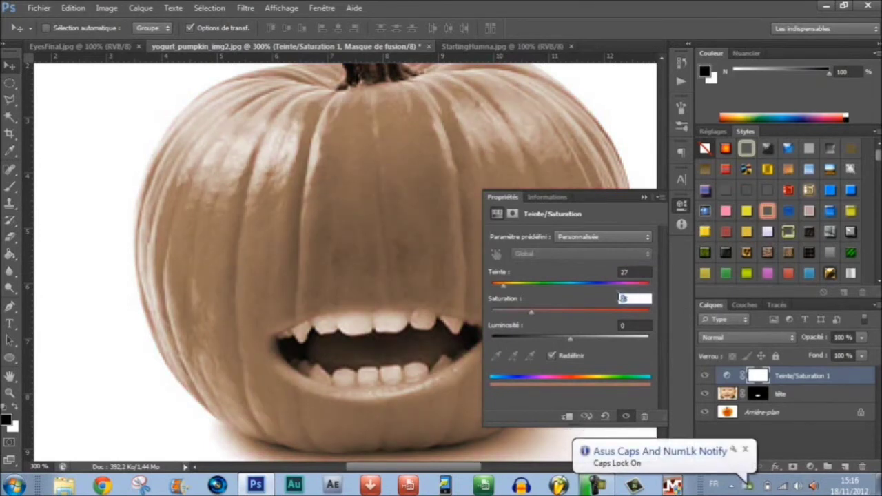
text(86)
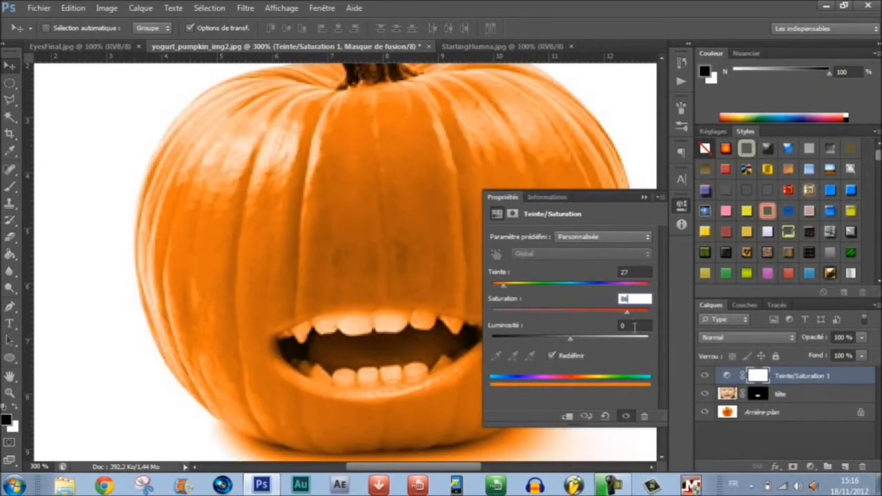
click(634, 326)
key(Return)
Step: Clip the Teinte/Saturation adjustment to the tête layer so it recolours only the mouth, and collapse its properties
click(566, 417)
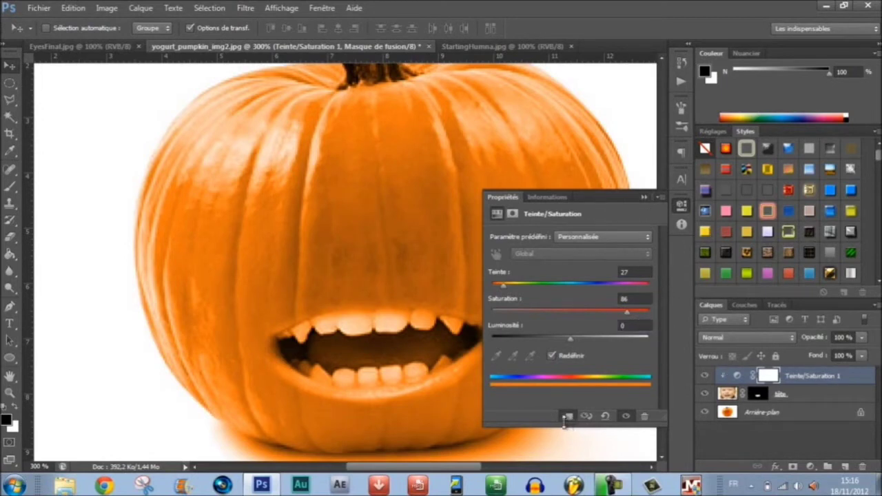
drag(289, 348, 455, 310)
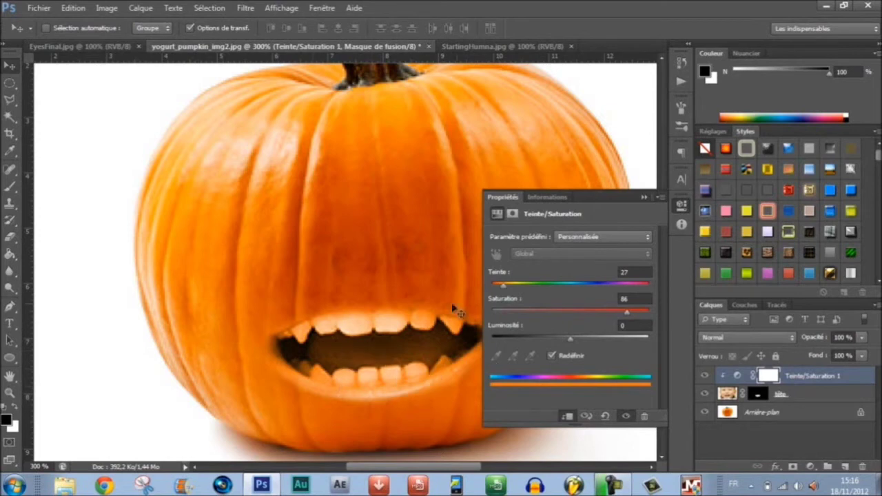
click(643, 198)
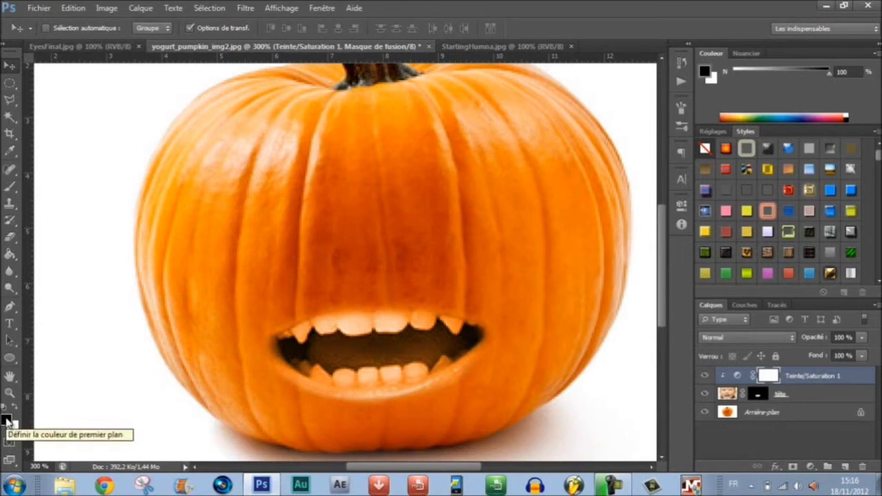
Step: Paint black on the Teinte/Saturation mask over the upper and lower teeth with a harder 11 px brush to restore their white colour
key(b)
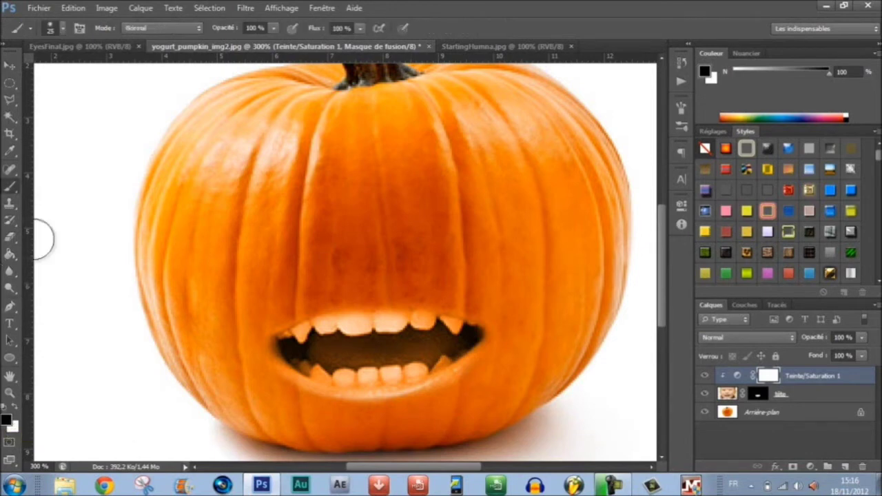
right_click(271, 226)
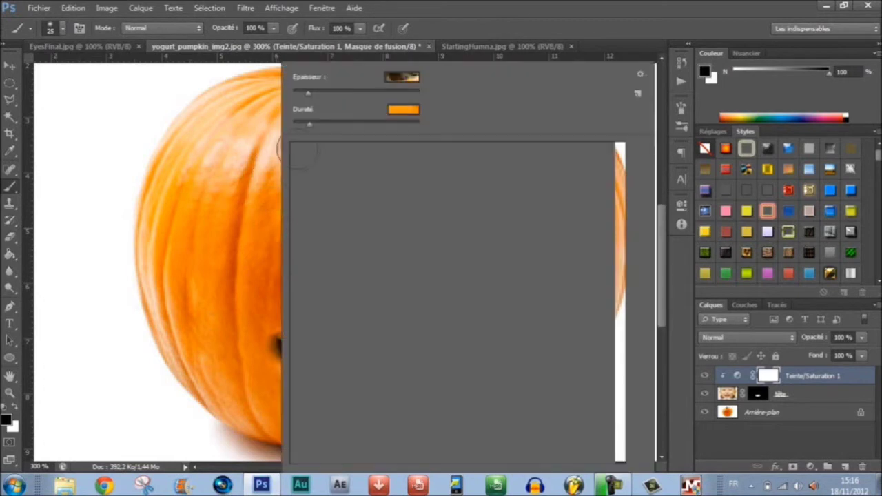
drag(311, 126, 365, 133)
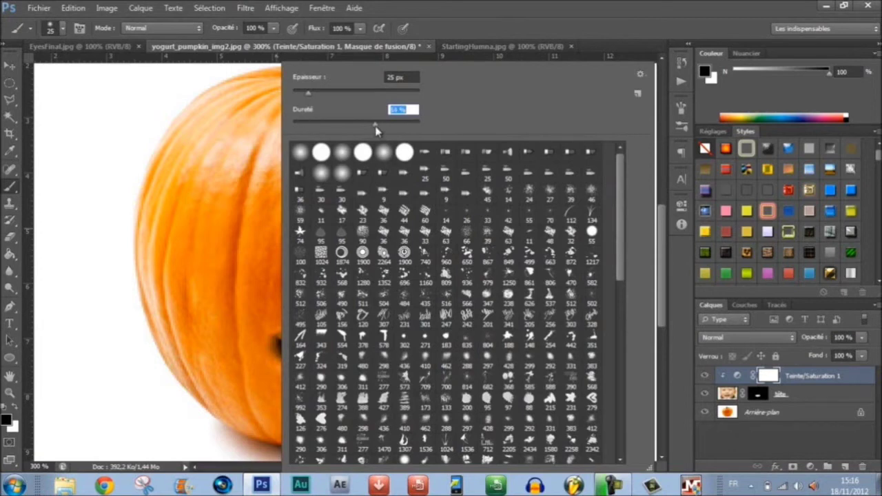
click(199, 184)
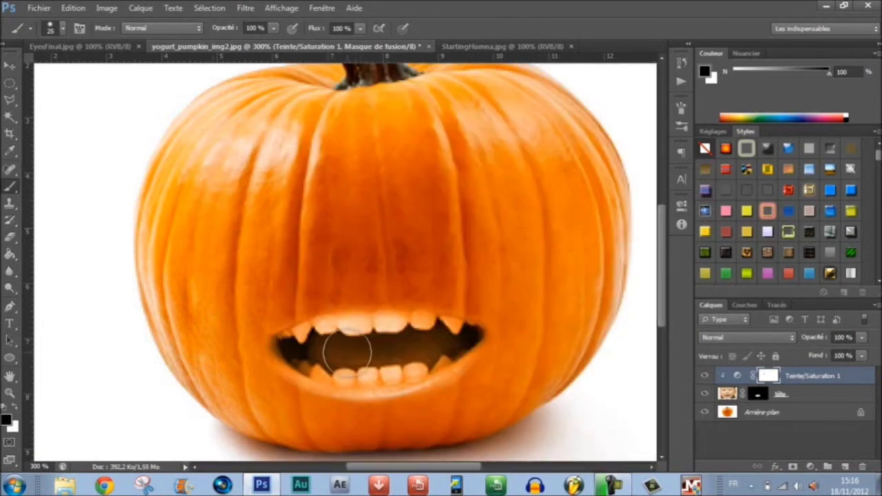
right_click(347, 350)
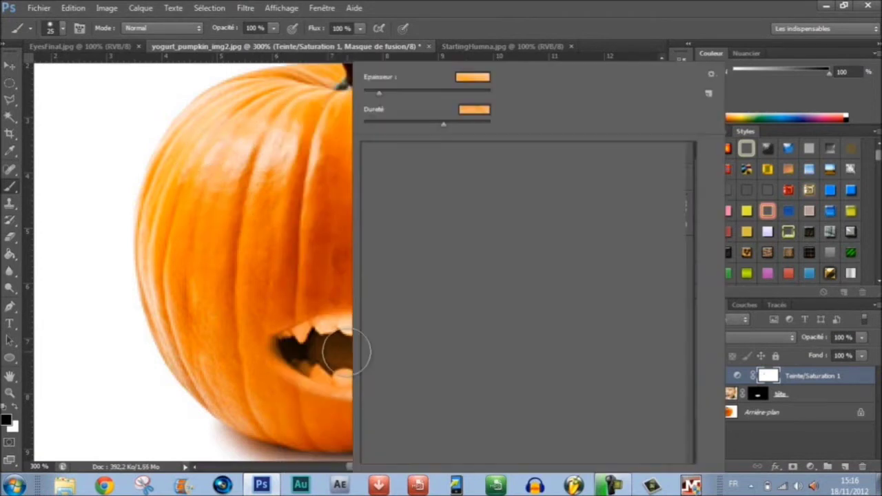
drag(384, 93, 393, 95)
click(315, 346)
mouse_move(347, 340)
mouse_down()
mouse_move(370, 333)
mouse_move(353, 336)
mouse_move(387, 337)
mouse_move(344, 337)
mouse_move(386, 346)
mouse_move(386, 324)
mouse_up()
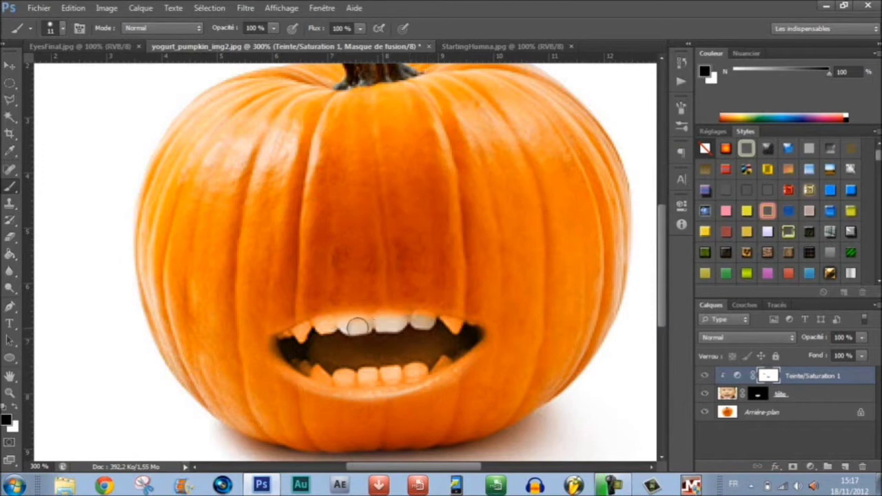
mouse_move(351, 325)
mouse_down()
mouse_move(295, 347)
mouse_move(311, 365)
mouse_move(336, 367)
mouse_move(336, 376)
mouse_move(393, 370)
mouse_move(349, 378)
mouse_move(415, 370)
mouse_up()
alt+click(422, 352)
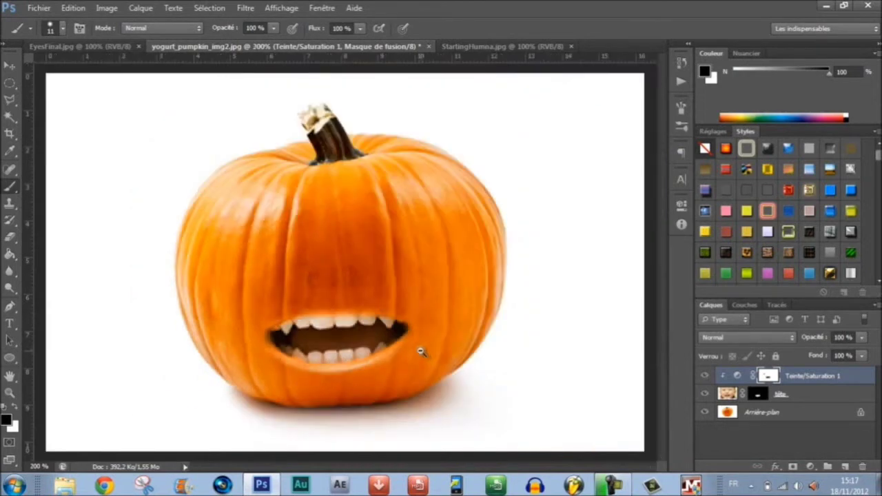
key(ctrl+minus)
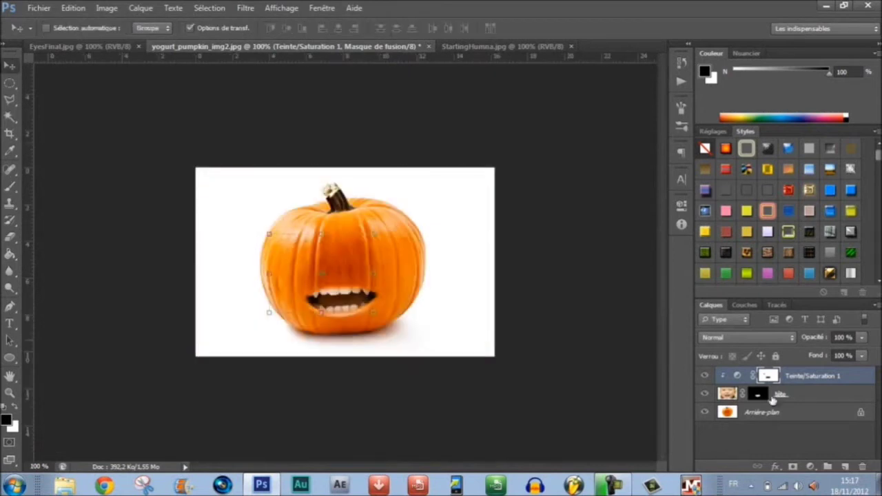
Step: Add a Niveaux adjustment layer with a shadow input level of 67, clipped to the layers below
click(811, 466)
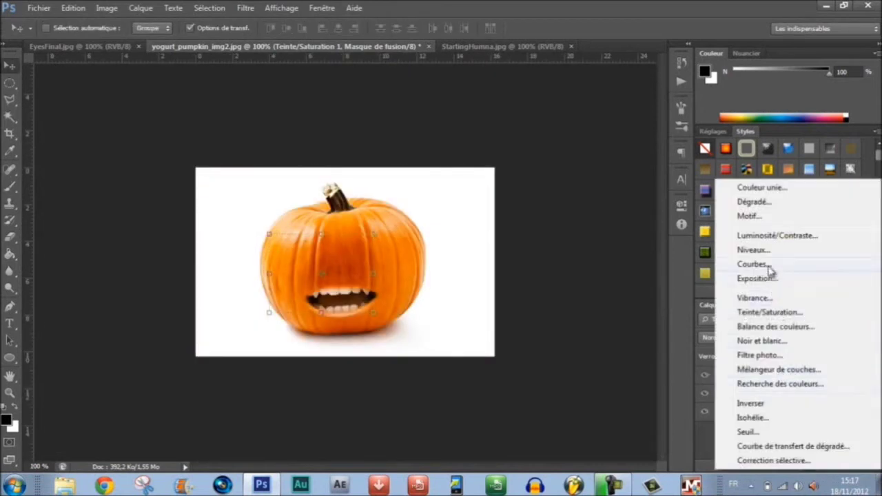
click(764, 255)
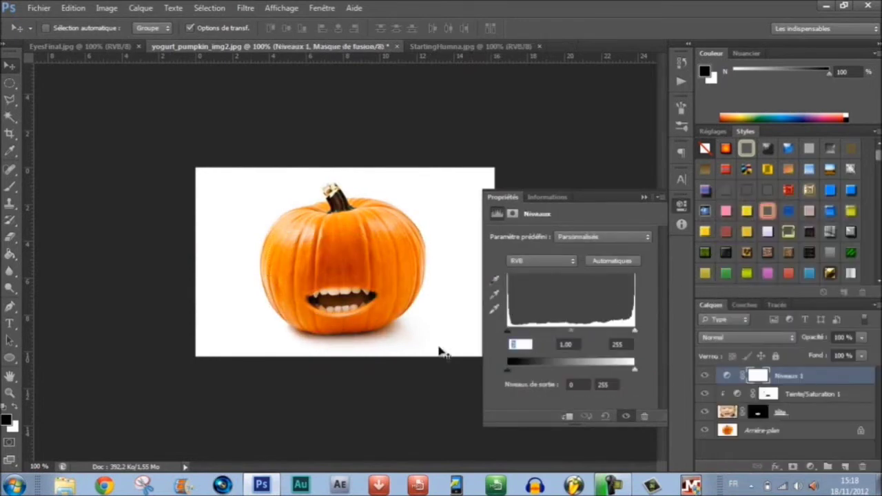
key(Caps_Lock)
text(67)
key(Return)
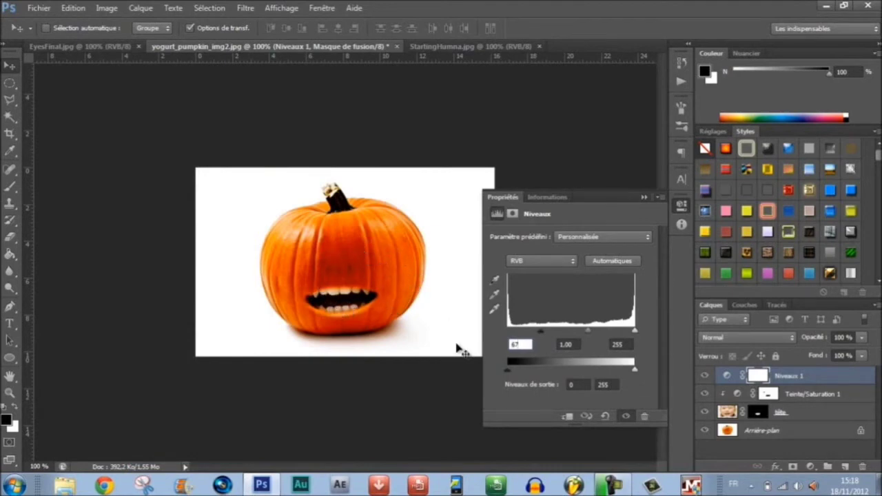
click(568, 417)
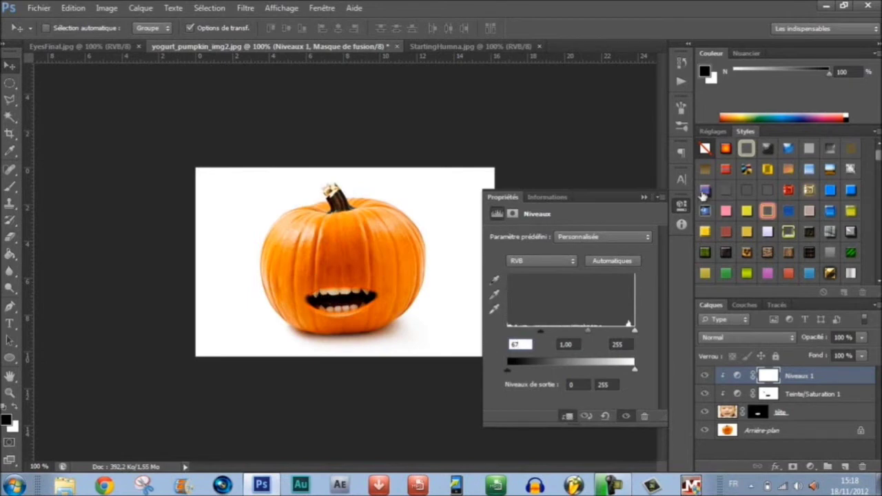
click(645, 197)
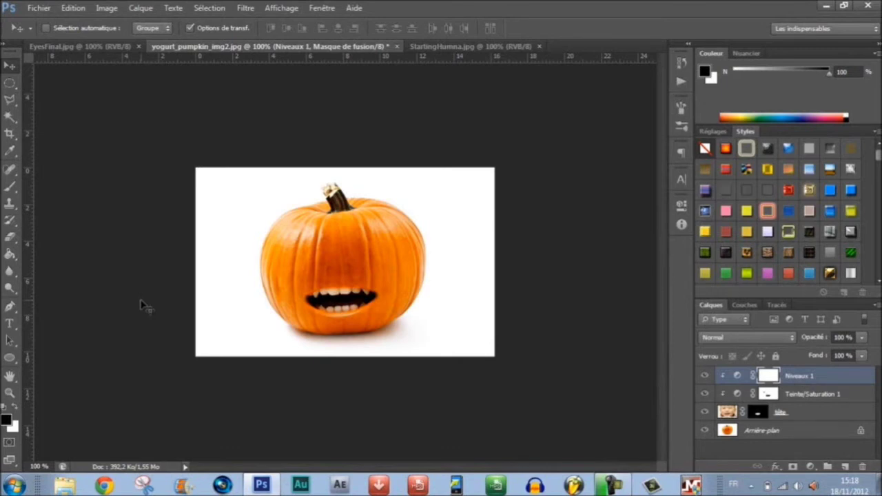
Step: Paint black on the Niveaux mask over the teeth and the inside of the mouth to remove the darkening there
key(b)
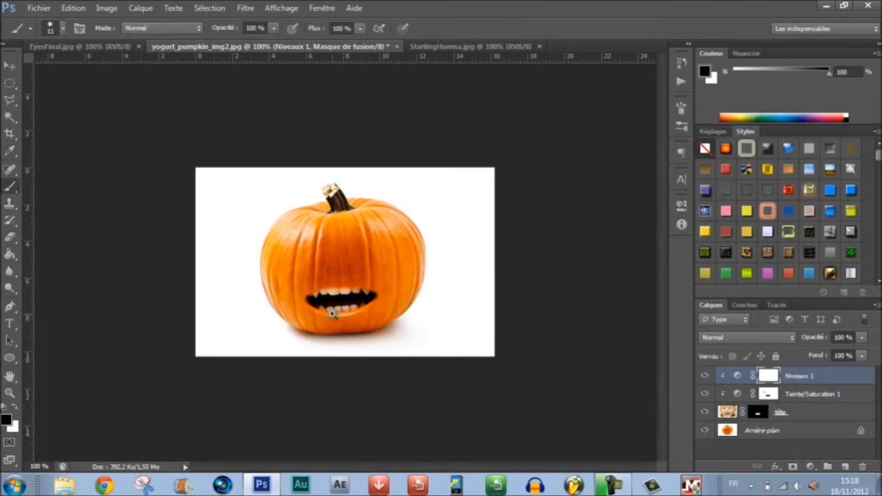
key(ctrl+minus)
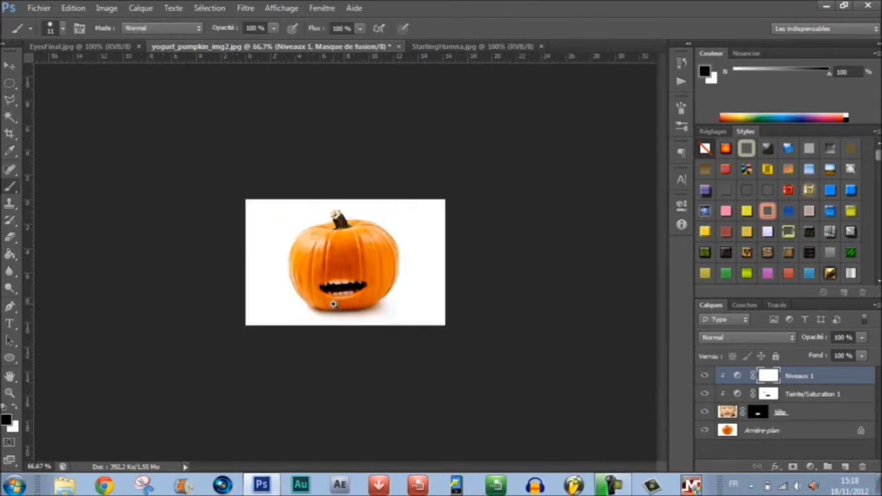
key(ctrl+plus)
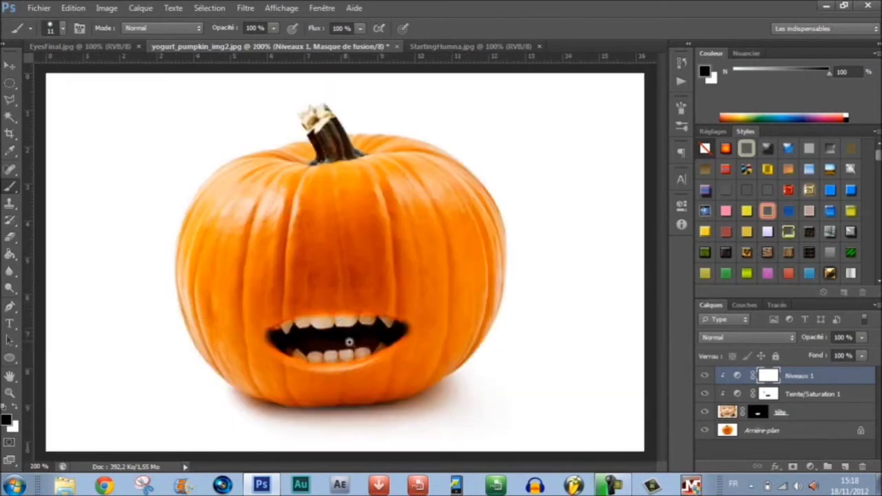
key(ctrl+plus)
mouse_move(307, 335)
mouse_down()
mouse_move(347, 325)
mouse_move(344, 332)
mouse_move(362, 333)
mouse_move(315, 347)
mouse_move(339, 356)
mouse_move(286, 352)
mouse_move(299, 337)
mouse_move(285, 320)
mouse_move(256, 337)
mouse_move(279, 358)
mouse_move(261, 341)
mouse_move(296, 334)
mouse_up()
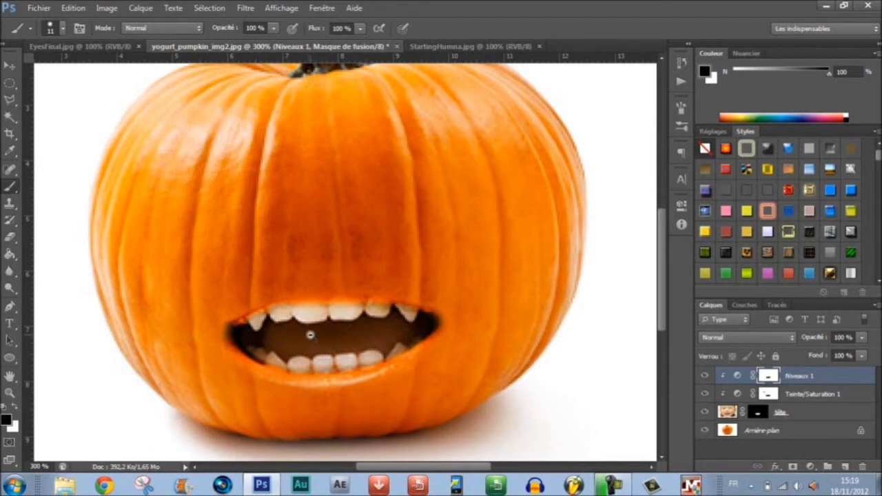
key(ctrl+minus)
key(ctrl+minus)
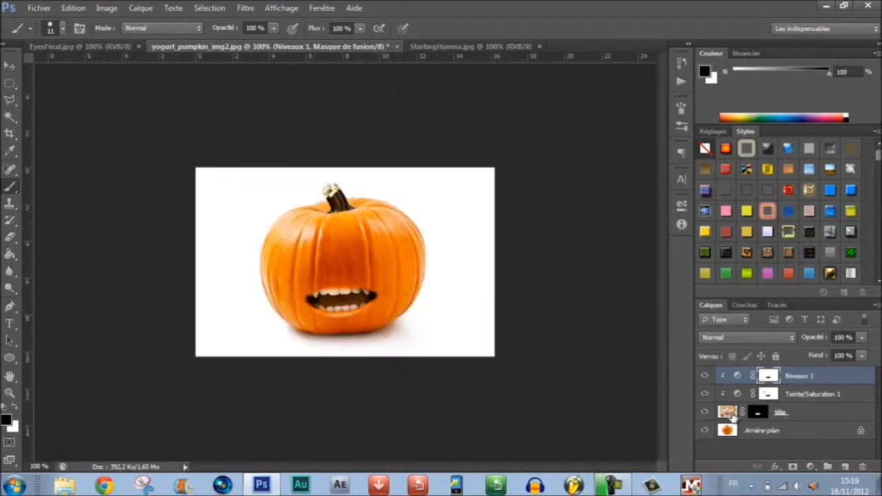
Step: Paint white on the tête layer's mask at both corners of the mouth to reveal slightly more of it
click(758, 412)
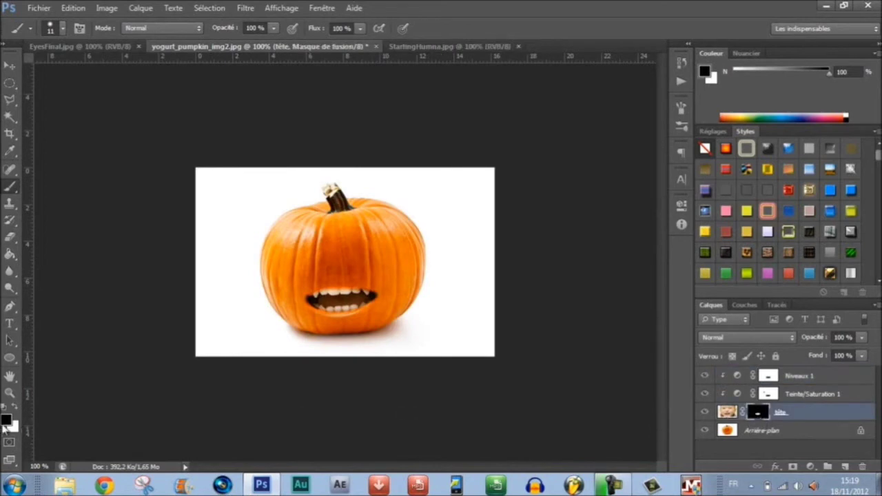
key(x)
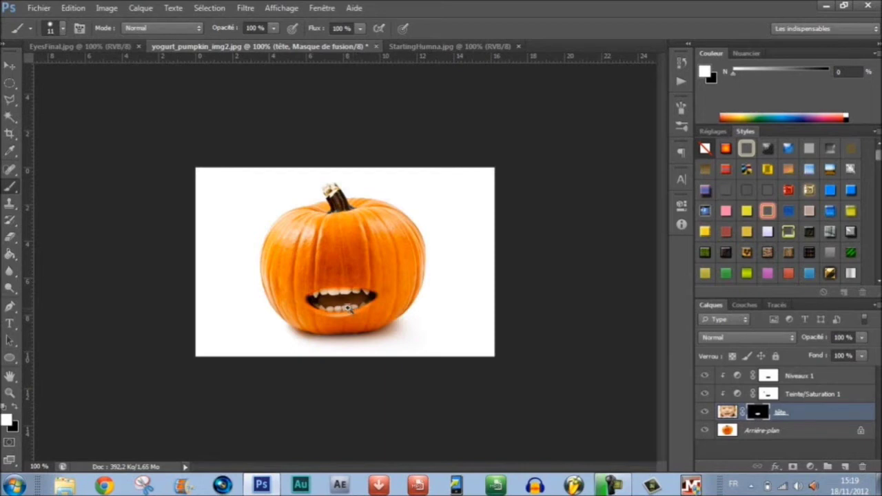
key(ctrl+plus)
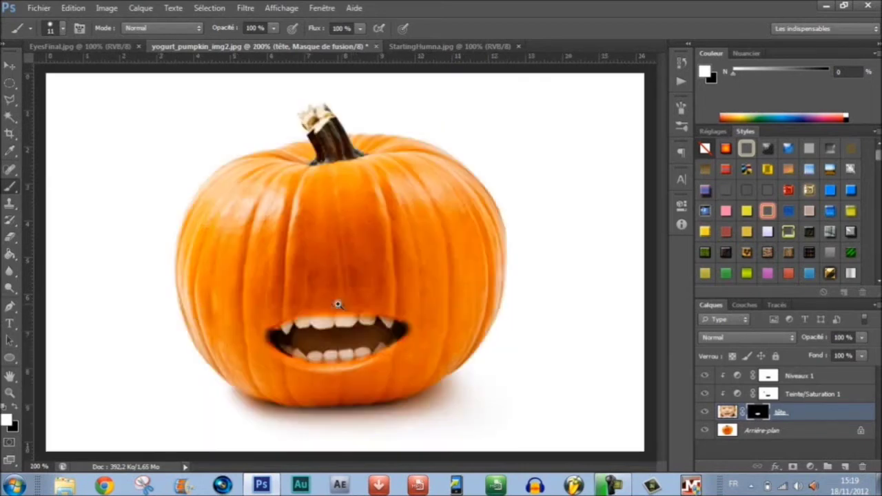
drag(268, 336, 279, 348)
drag(419, 338, 405, 334)
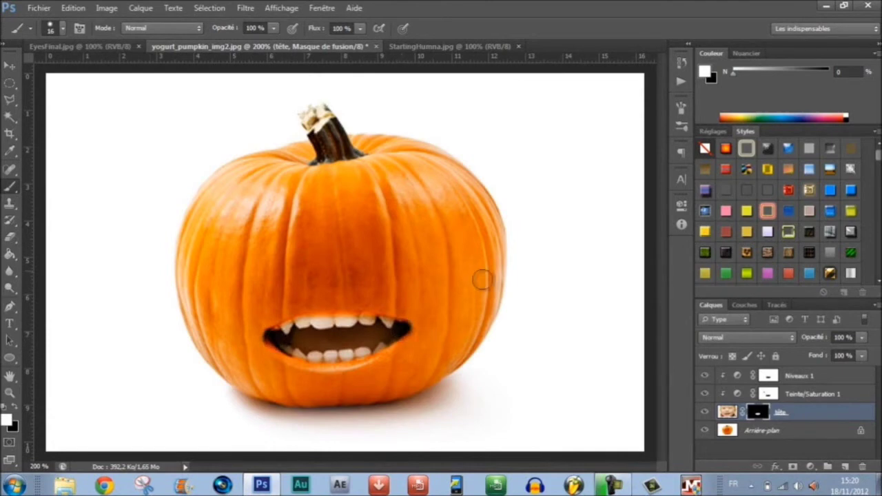
Step: Copy the child's photo from StartingHumna.jpg into the pumpkin document as a new layer above tête
click(11, 70)
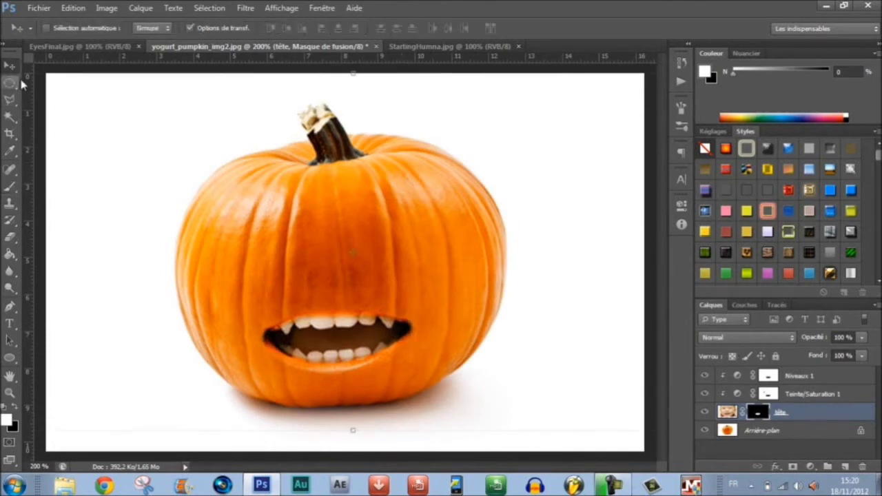
click(459, 48)
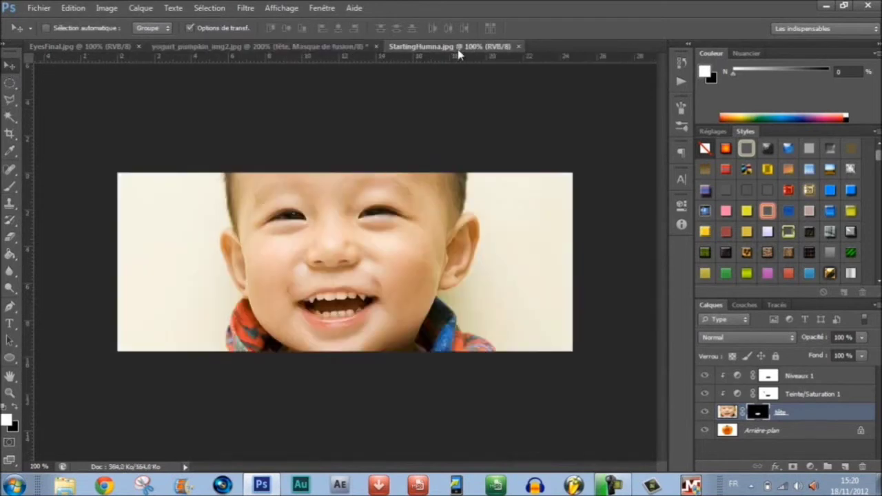
drag(331, 250, 344, 200)
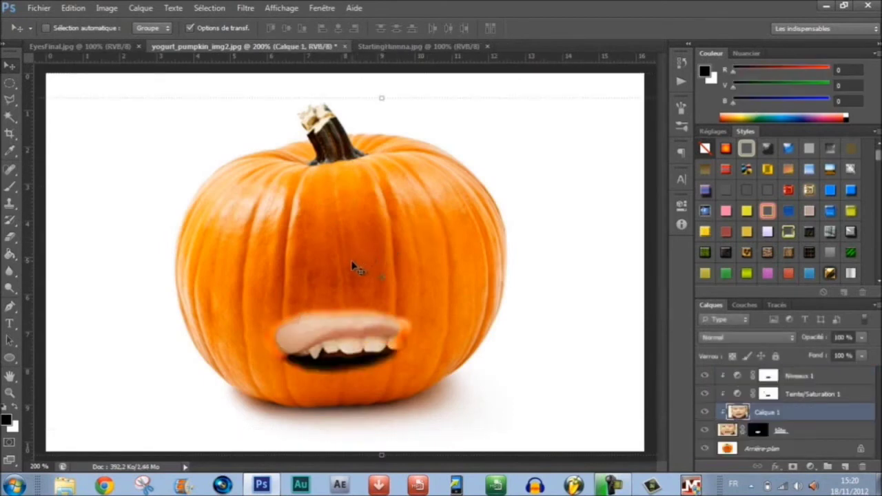
Step: Release Calque 1 from its clipping mask and move it to the top of the layer stack
right_click(765, 414)
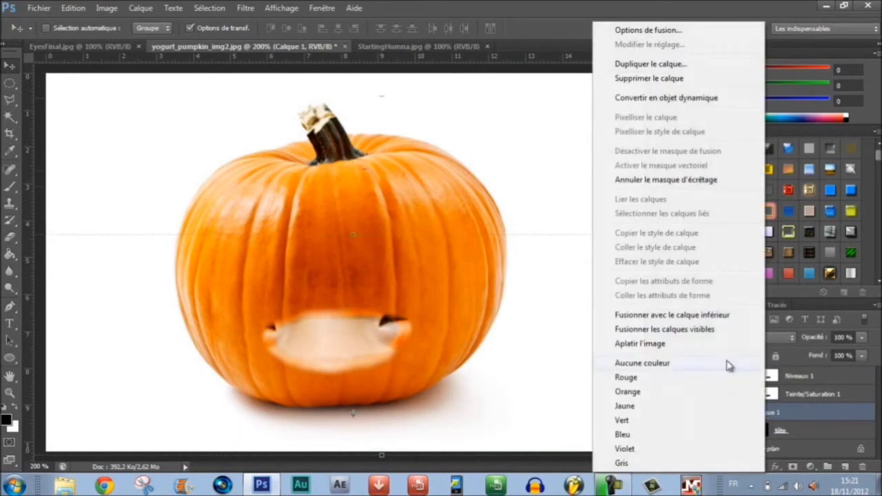
click(667, 183)
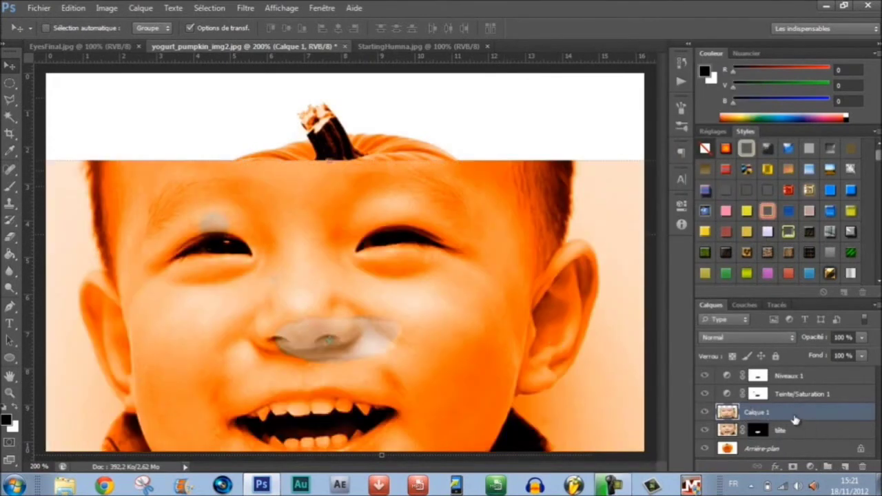
drag(798, 396, 803, 373)
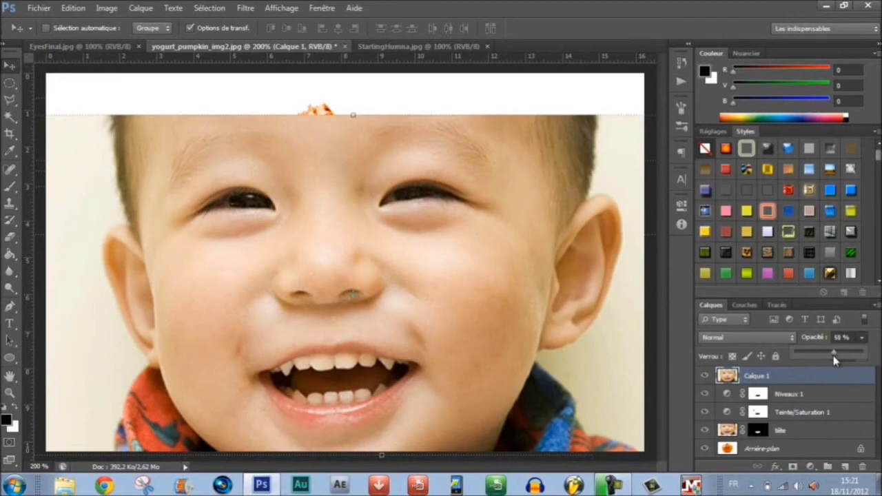
Step: Lower Calque 1's opacity to 64 % and scale it to about 70.6 %, placing the child's eyes over the upper pumpkin
key(6)
key(4)
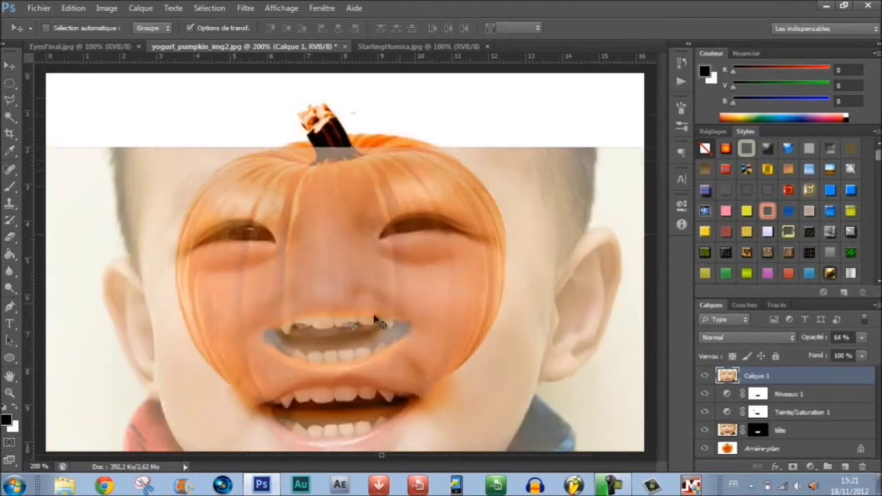
key(ctrl+t)
ctrl+click(237, 253)
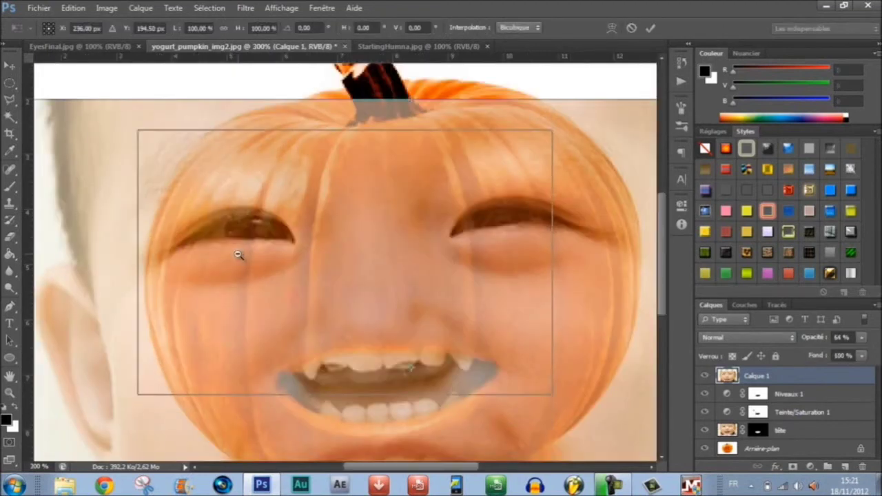
alt+click(237, 255)
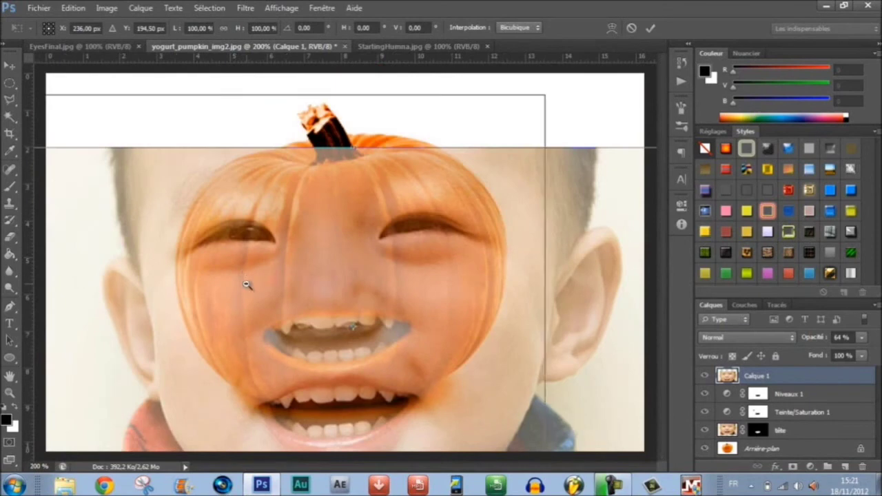
alt+click(247, 285)
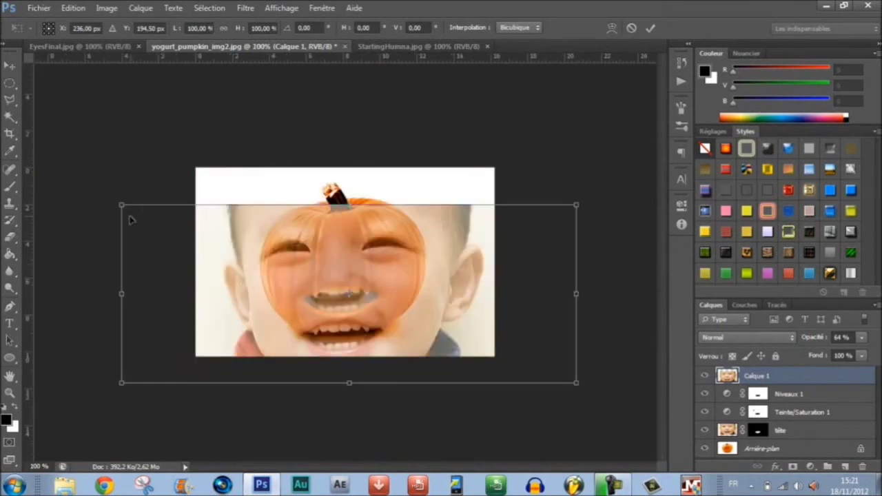
drag(122, 204, 254, 269)
drag(377, 309, 308, 280)
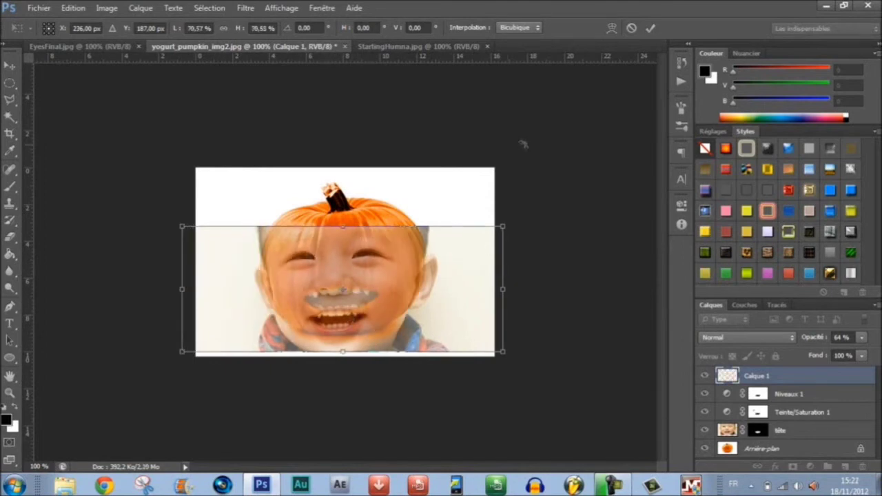
click(651, 28)
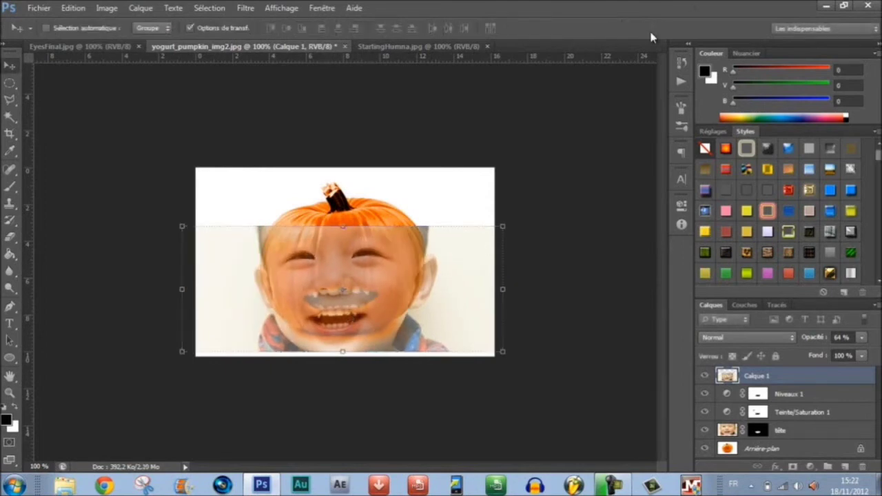
Step: Set Calque 1's opacity back to 100 %
click(861, 337)
drag(855, 356, 874, 356)
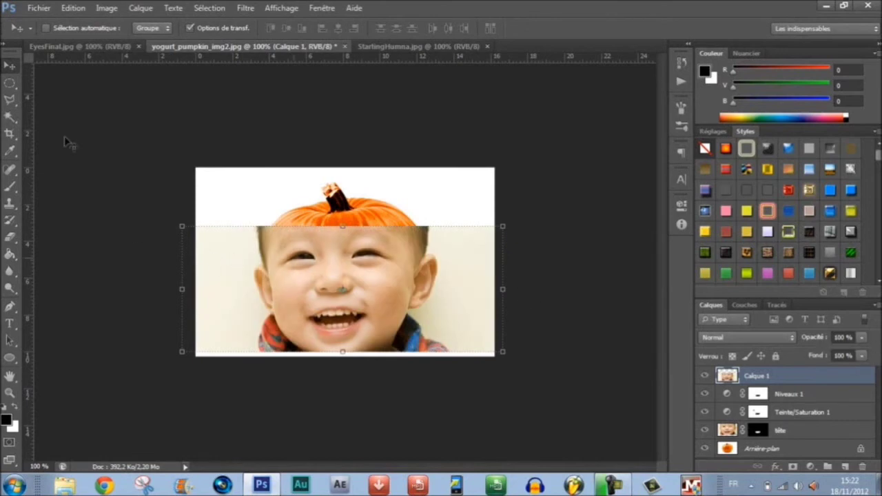
Step: Select both of the child's eyes with elliptical selections and turn them into a layer mask on Calque 1
click(9, 83)
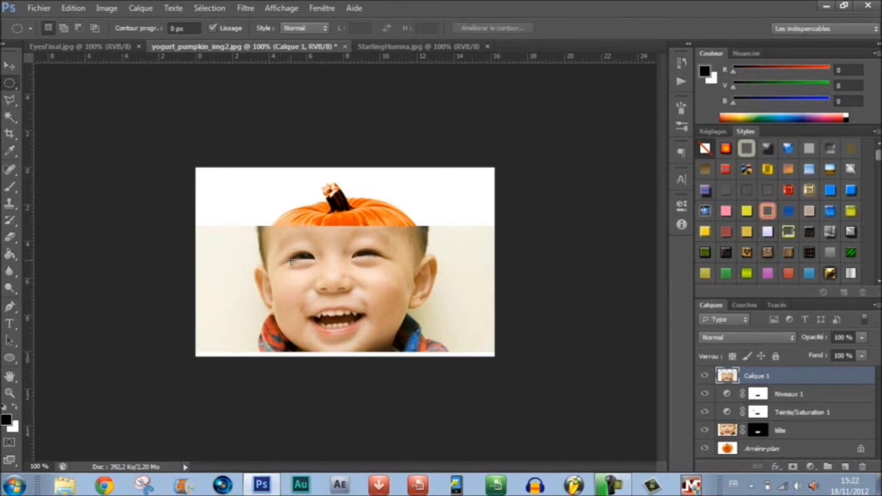
mouse_move(315, 259)
mouse_down()
mouse_move(295, 260)
mouse_move(330, 279)
mouse_move(309, 274)
mouse_up()
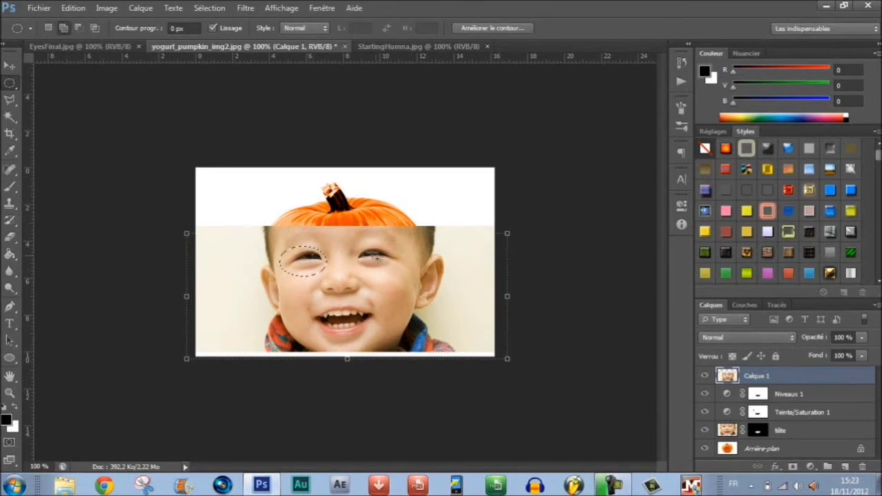
mouse_move(355, 251)
mouse_down()
mouse_move(399, 283)
mouse_move(387, 273)
mouse_up()
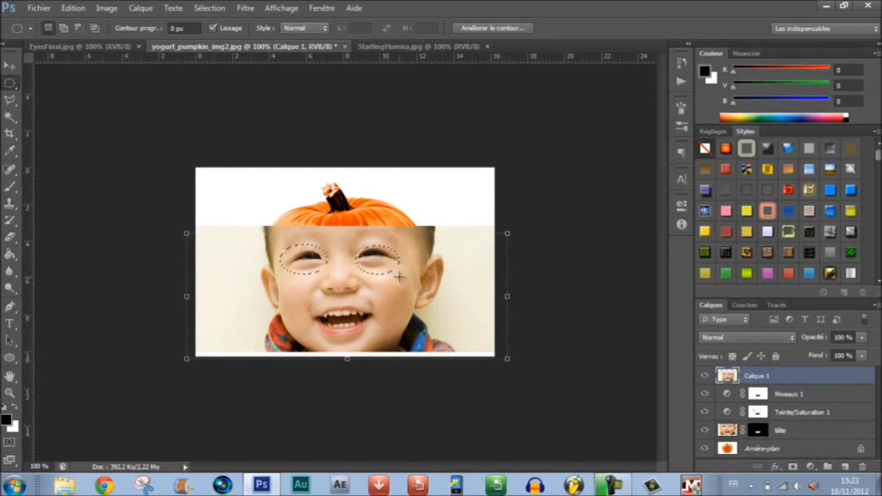
click(794, 467)
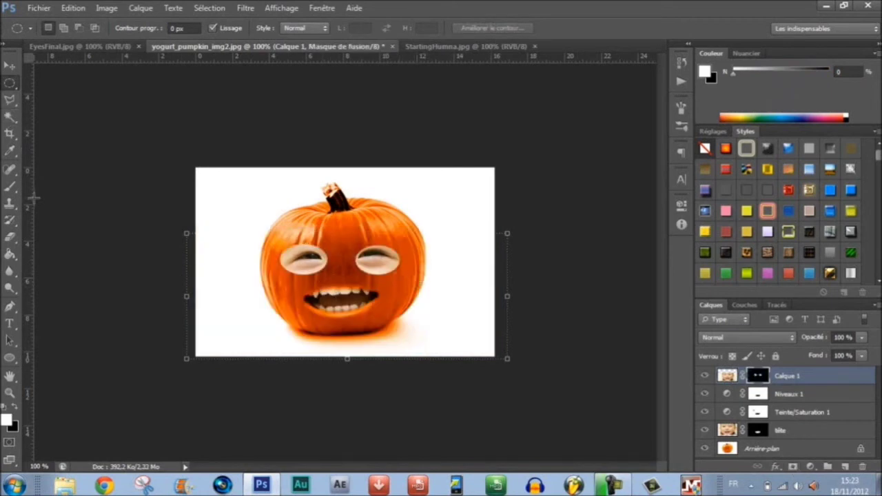
Step: Paint black with the Brush on Calque 1's mask to hide the skin just beneath the left-hand eye
key(b)
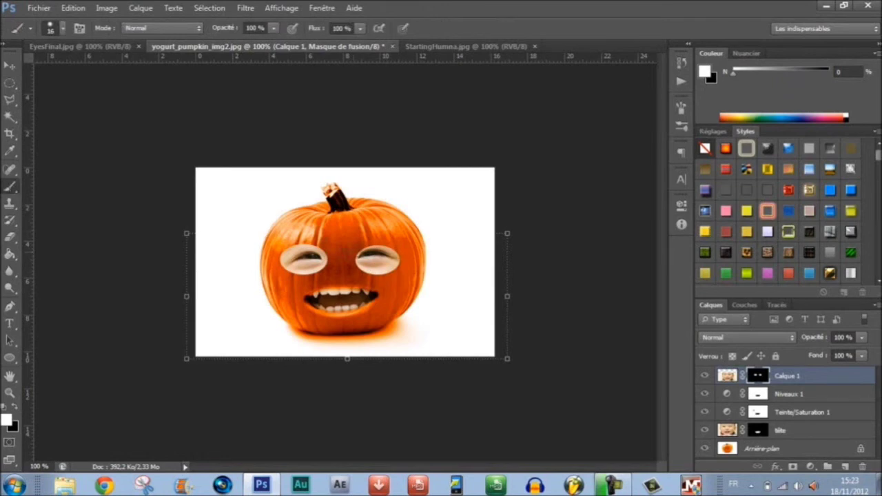
mouse_move(310, 273)
mouse_down()
mouse_move(294, 274)
mouse_move(314, 274)
mouse_up()
key(x)
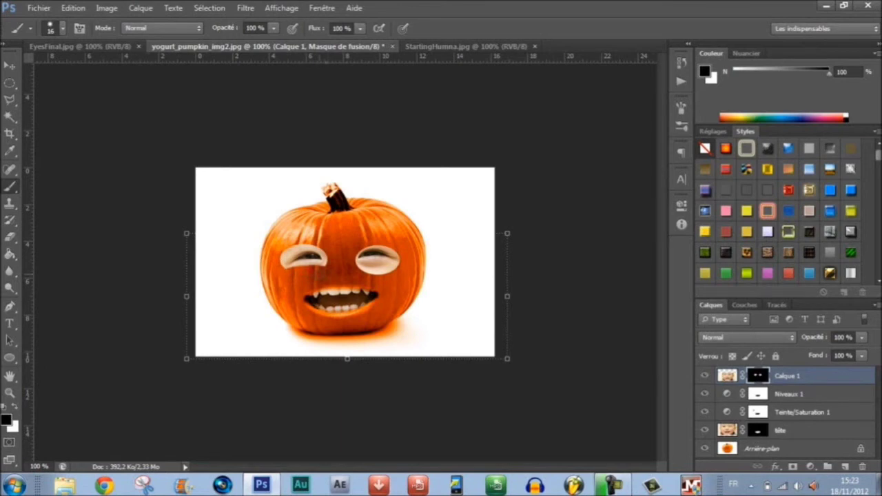
Step: Set the brush to 10 px with 37 % hardness and mask out the remaining skin around the left-hand eye
right_click(324, 274)
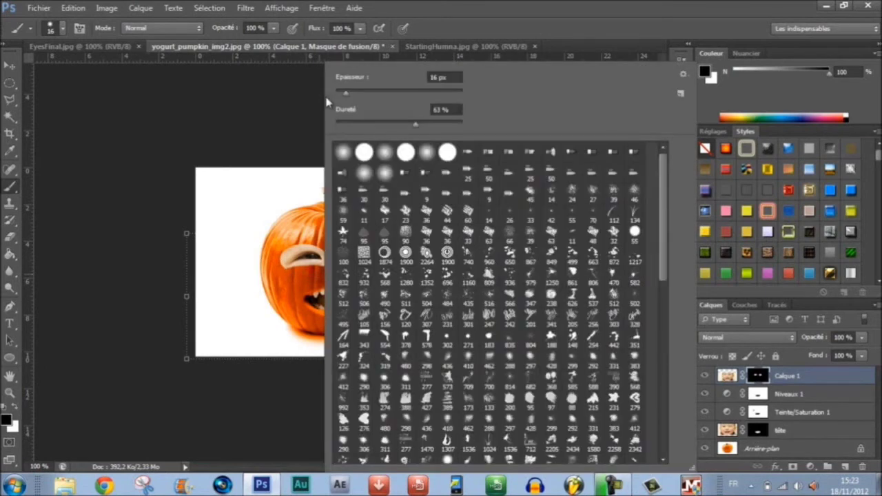
drag(349, 96, 345, 97)
drag(408, 127, 384, 132)
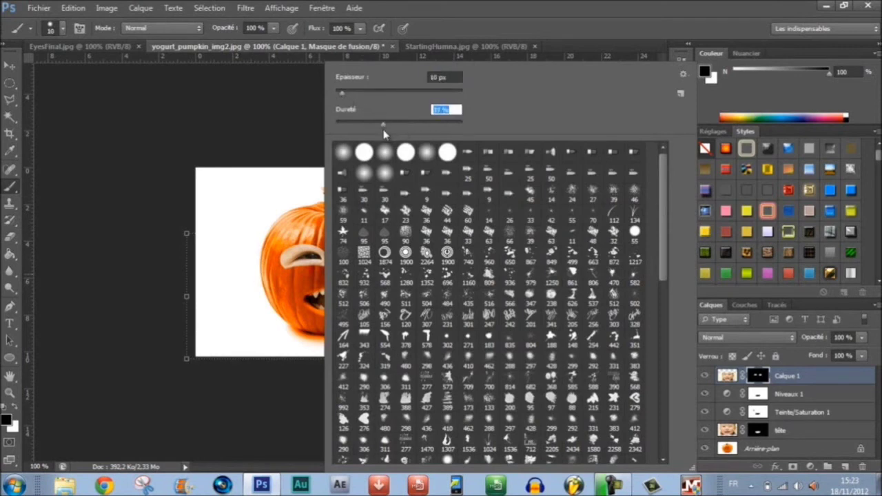
click(274, 211)
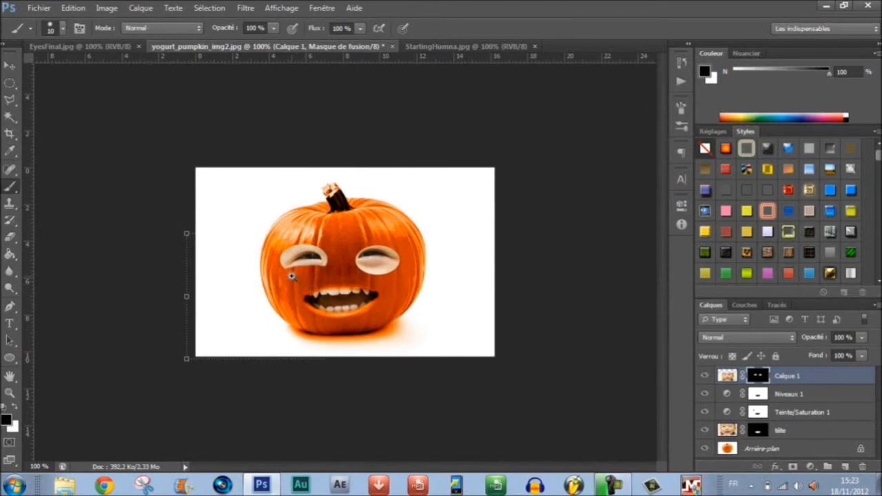
scroll(292, 276, up, 2)
drag(313, 262, 251, 263)
drag(311, 259, 192, 259)
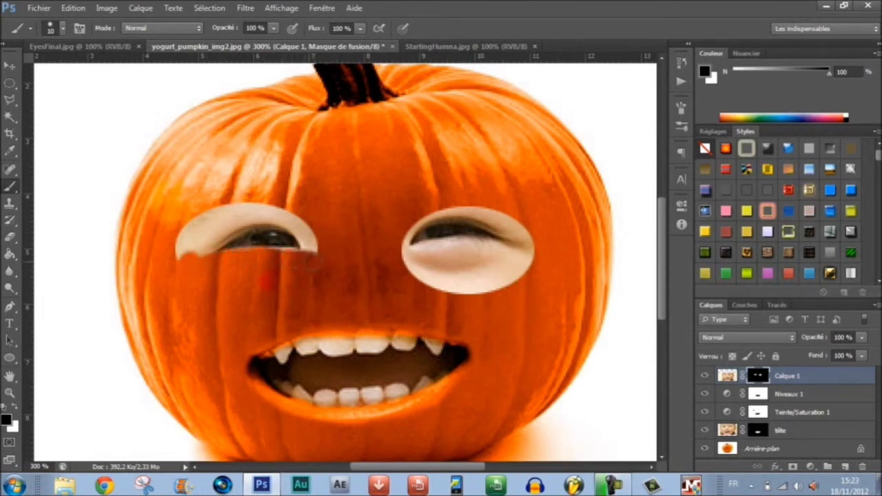
mouse_move(312, 242)
mouse_down()
mouse_move(262, 211)
mouse_move(230, 220)
mouse_move(202, 236)
mouse_move(191, 263)
mouse_move(204, 239)
mouse_move(254, 202)
mouse_move(206, 220)
mouse_move(181, 261)
mouse_move(180, 228)
mouse_up()
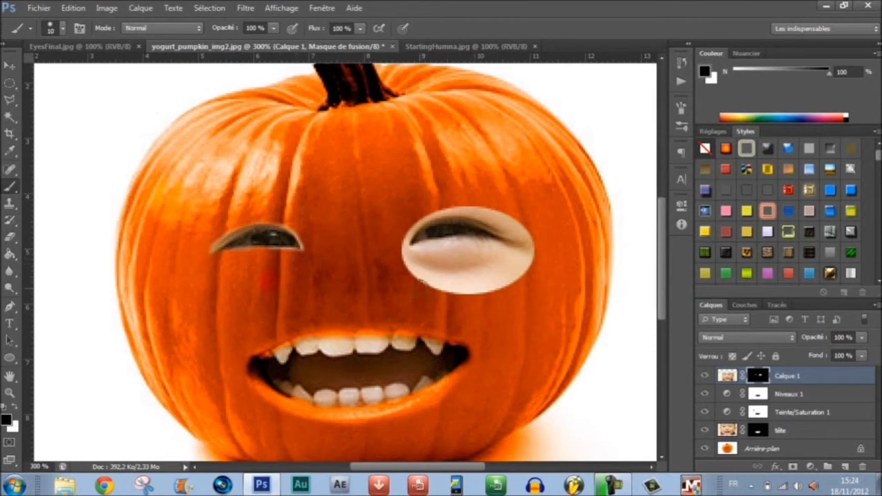
Step: Mask out the skin around the right-hand eye, redoing the faulty stroke beneath it and following the eyelid closely
mouse_move(428, 287)
mouse_down()
mouse_move(503, 289)
mouse_move(420, 281)
mouse_move(524, 272)
mouse_move(509, 274)
mouse_move(481, 250)
mouse_move(405, 255)
mouse_up()
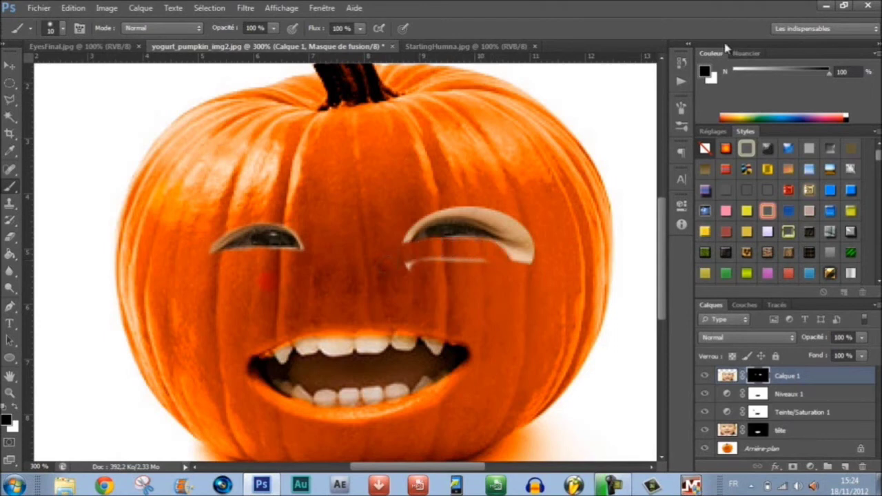
key(ctrl+z)
mouse_move(523, 274)
mouse_down()
mouse_move(466, 275)
mouse_move(455, 286)
mouse_move(431, 284)
mouse_move(413, 267)
mouse_move(417, 249)
mouse_move(520, 262)
mouse_move(491, 251)
mouse_up()
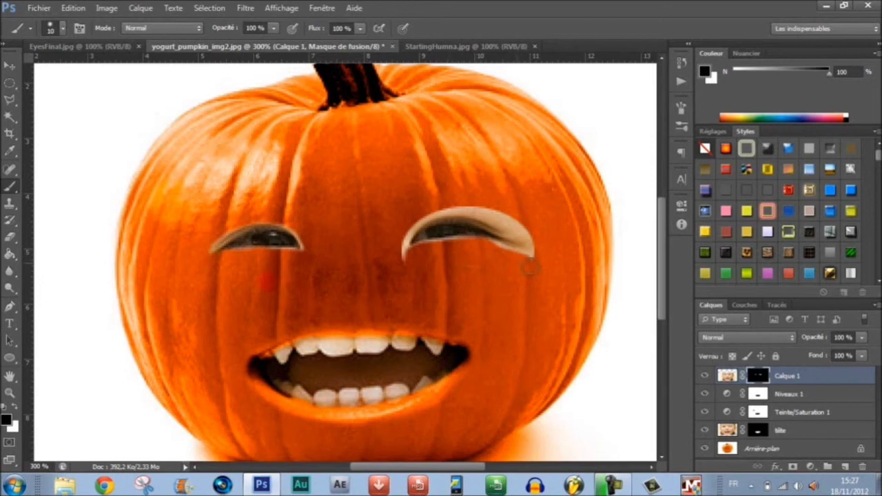
mouse_move(542, 250)
mouse_down()
mouse_move(479, 209)
mouse_move(429, 210)
mouse_up()
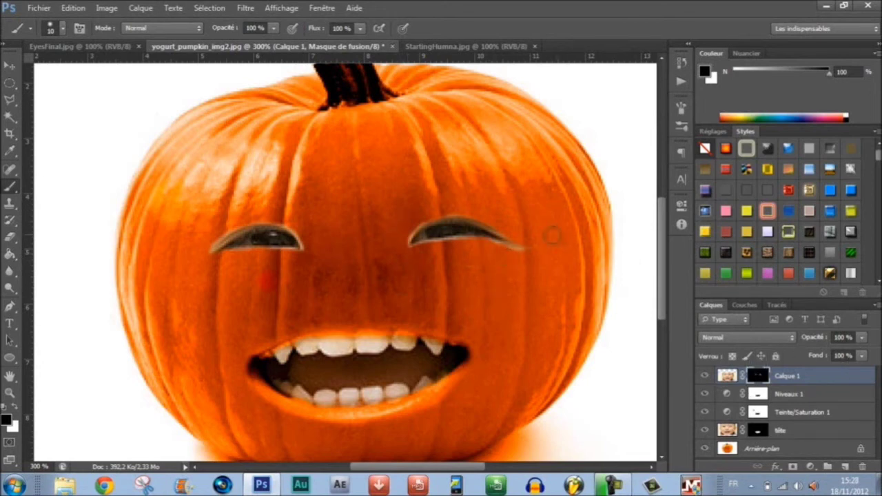
Step: Add a Biseautage & estampage effect to Calque 1 with the Estampage style and direction Bas
double_click(848, 377)
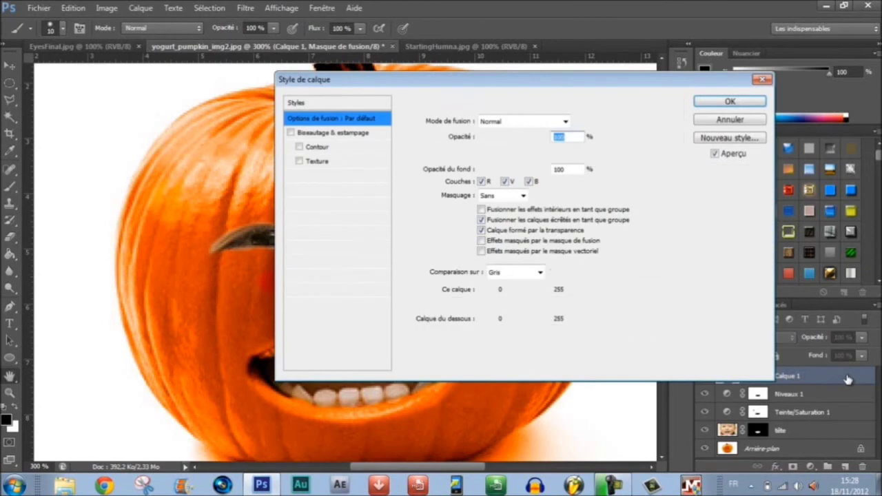
click(362, 136)
click(536, 124)
click(536, 147)
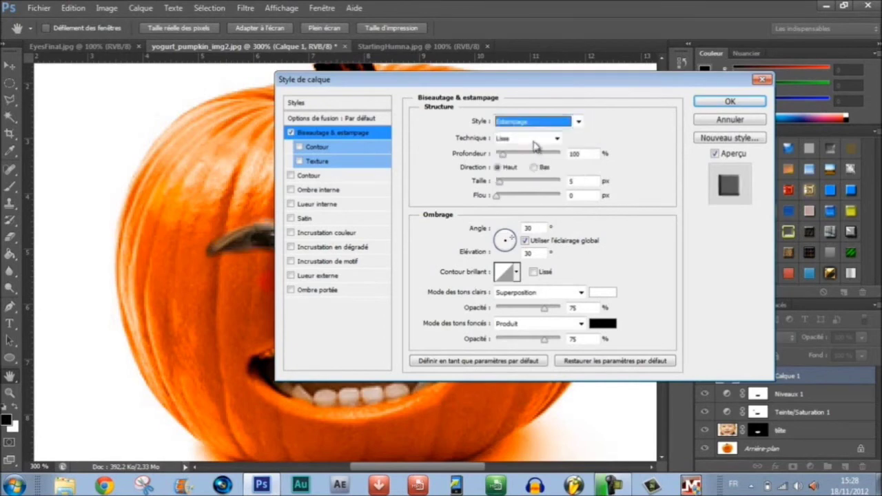
click(532, 167)
click(499, 168)
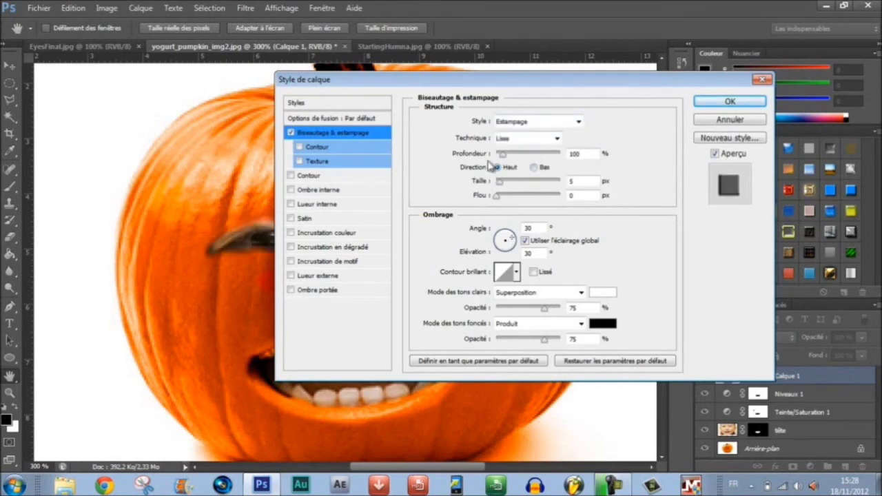
click(533, 168)
Step: Set the emboss depth to 83 % and size to 7 px, and turn off the global lighting
drag(535, 91, 702, 97)
drag(667, 186, 679, 163)
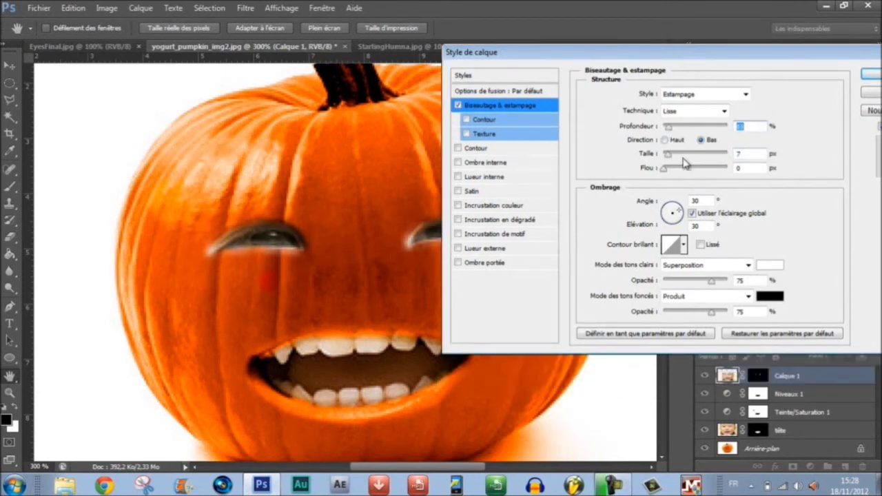
click(692, 214)
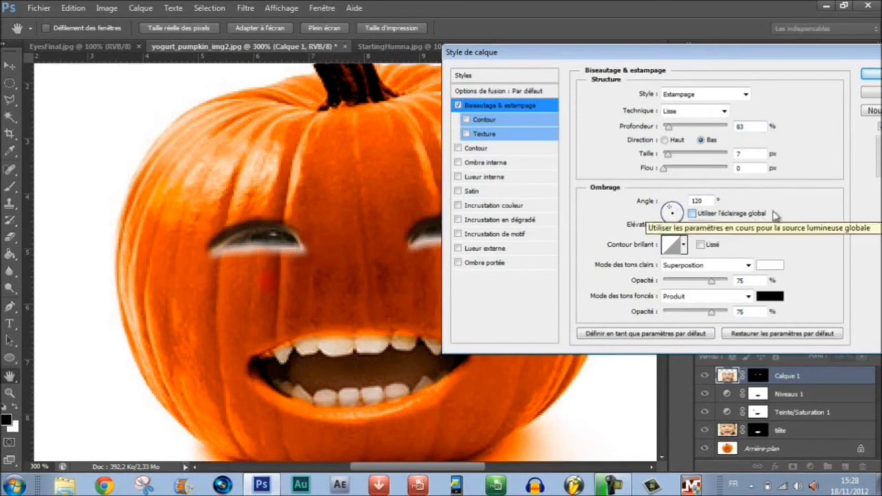
Step: Sample a light orange (f4ac72) from the pumpkin near its stem as the emboss highlight colour
click(771, 268)
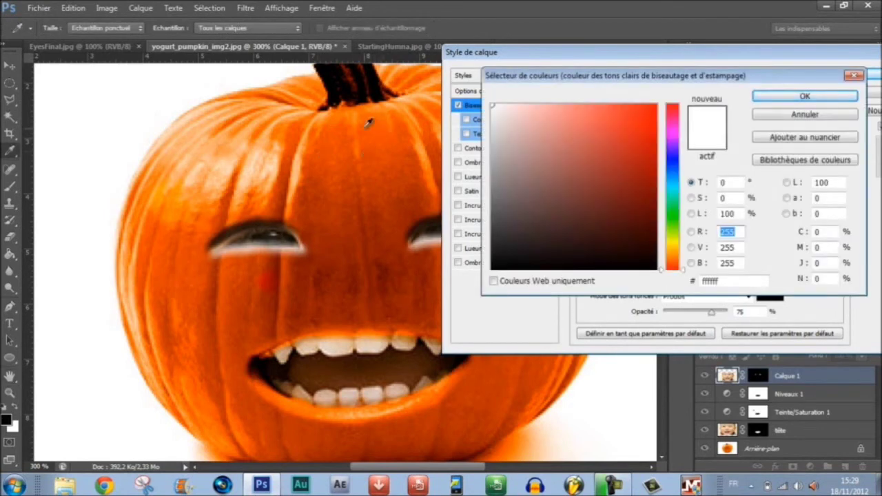
click(359, 111)
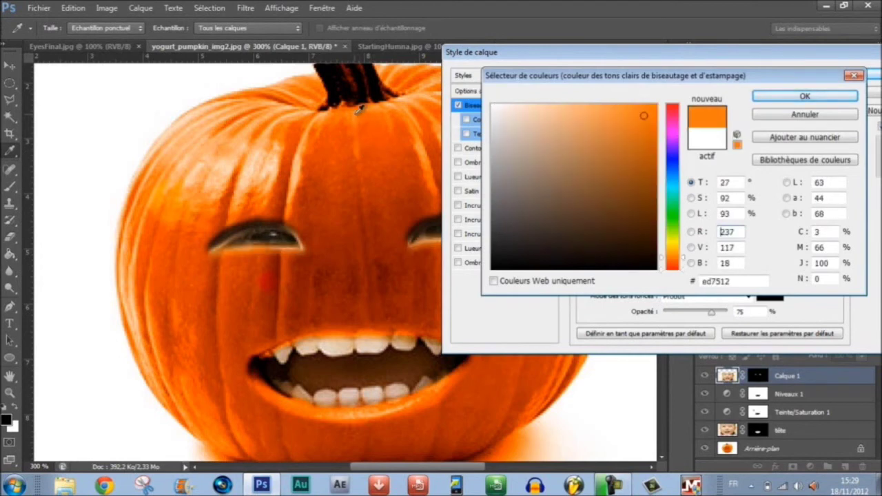
mouse_move(350, 105)
mouse_down()
mouse_move(342, 114)
mouse_move(322, 111)
mouse_up()
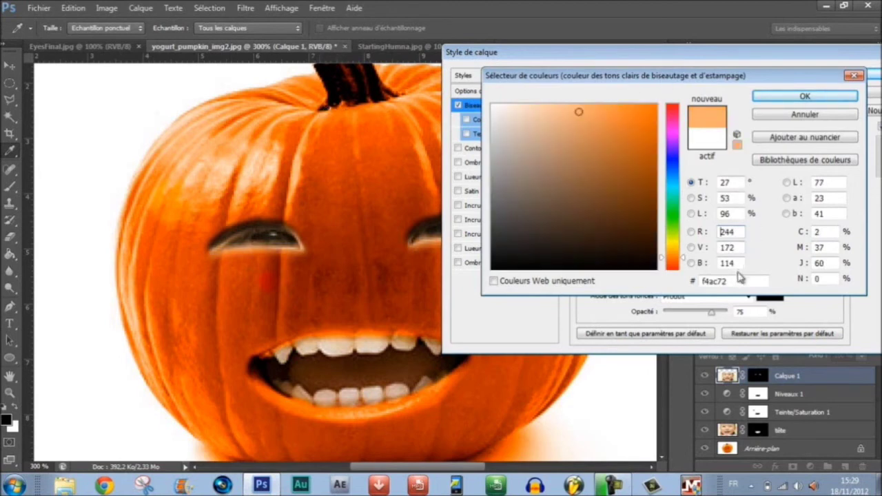
drag(737, 282, 691, 278)
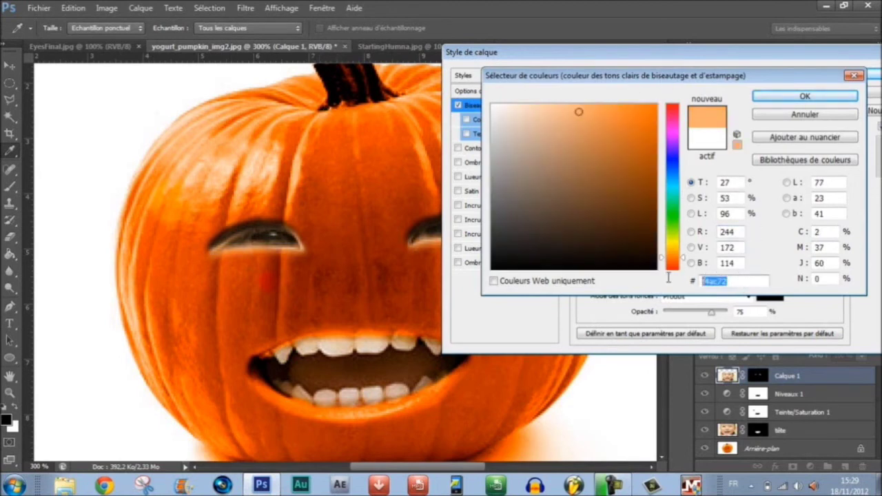
click(807, 97)
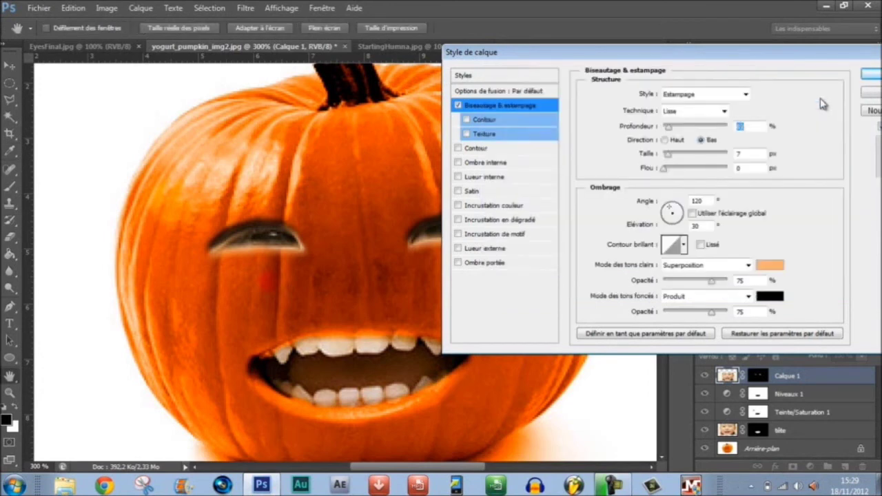
Step: Change the highlight blending mode to Couleur plus claire and its opacity to 27 %
drag(696, 292, 679, 293)
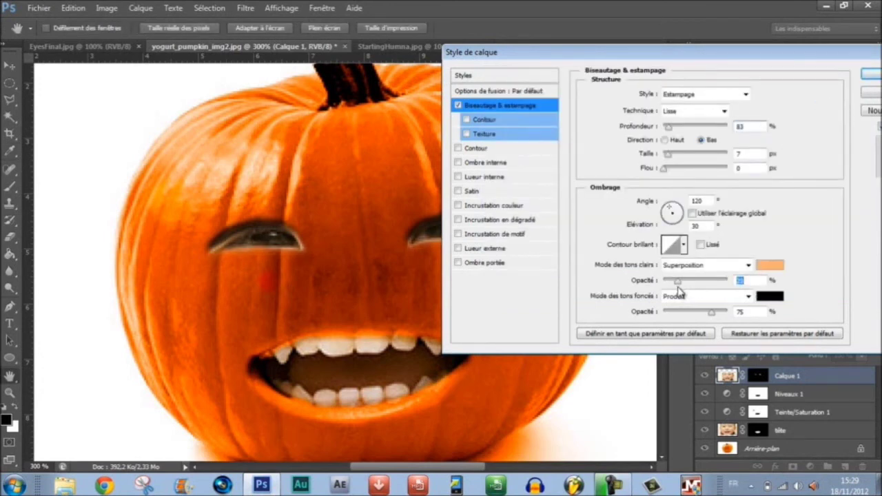
click(689, 264)
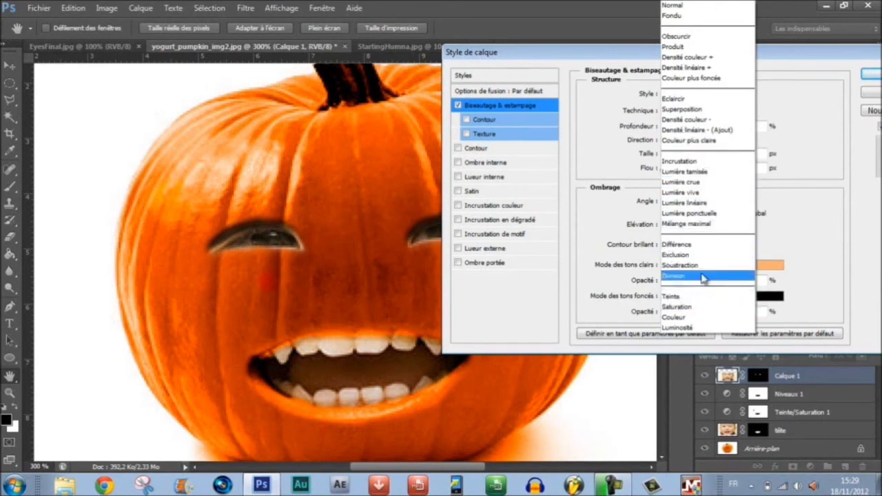
click(689, 140)
key(Tab)
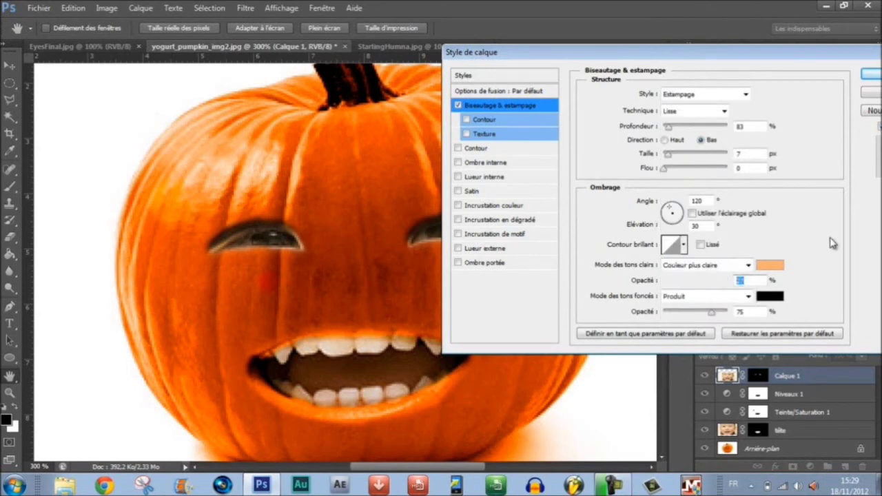
Step: Sample an orange (e95700) from the pumpkin as the emboss shadow colour
click(770, 297)
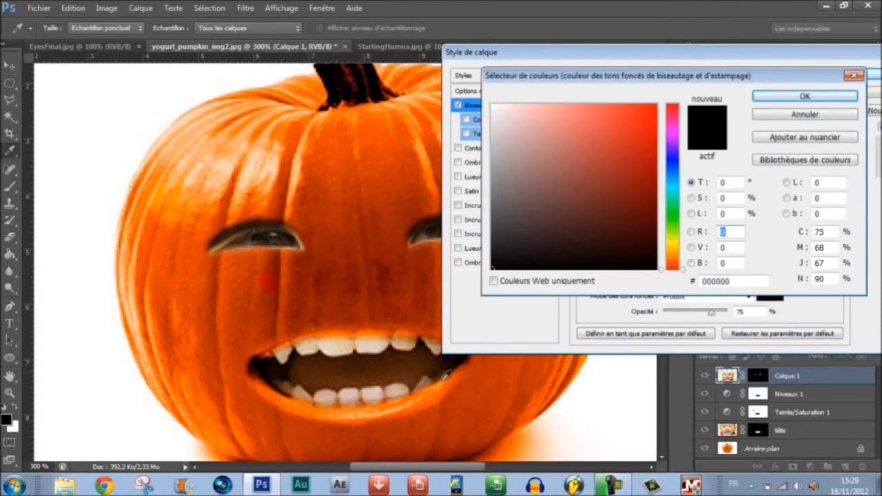
click(349, 298)
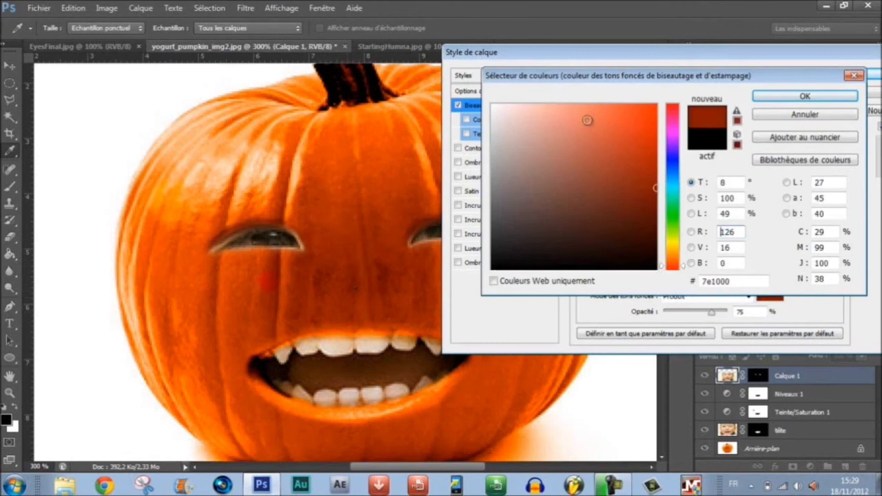
drag(365, 262, 237, 188)
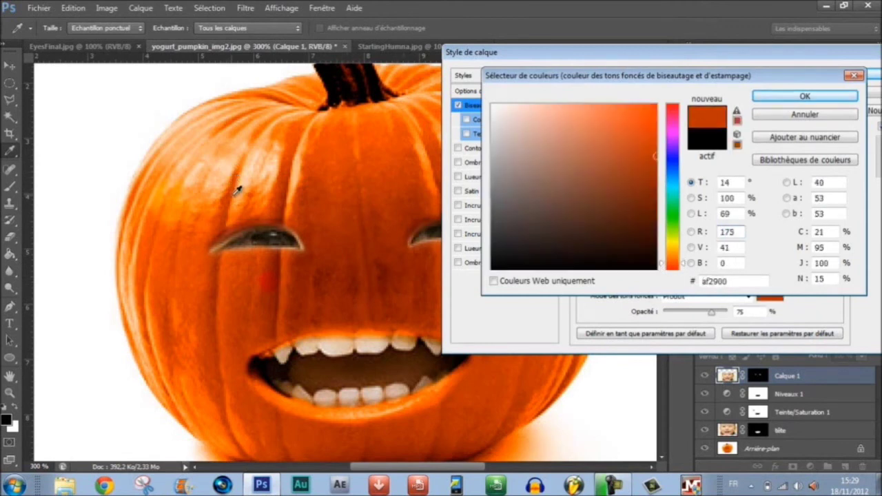
mouse_move(213, 398)
mouse_down()
mouse_move(216, 412)
mouse_move(210, 398)
mouse_up()
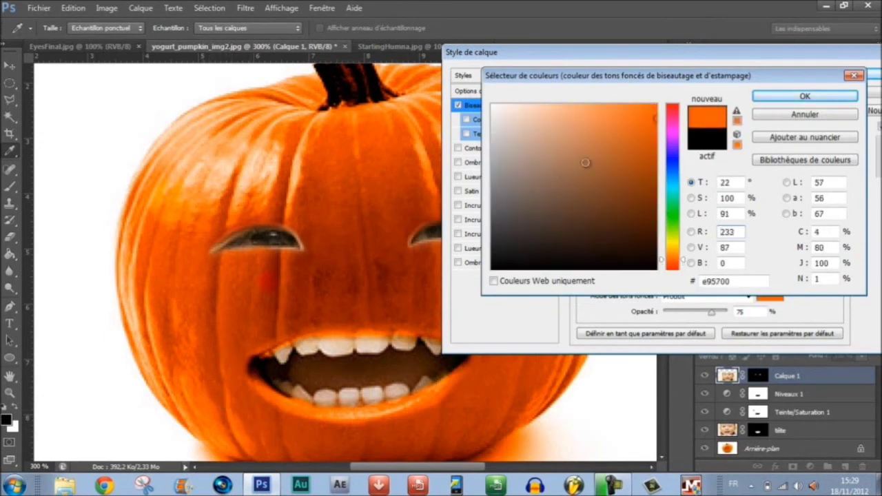
click(786, 98)
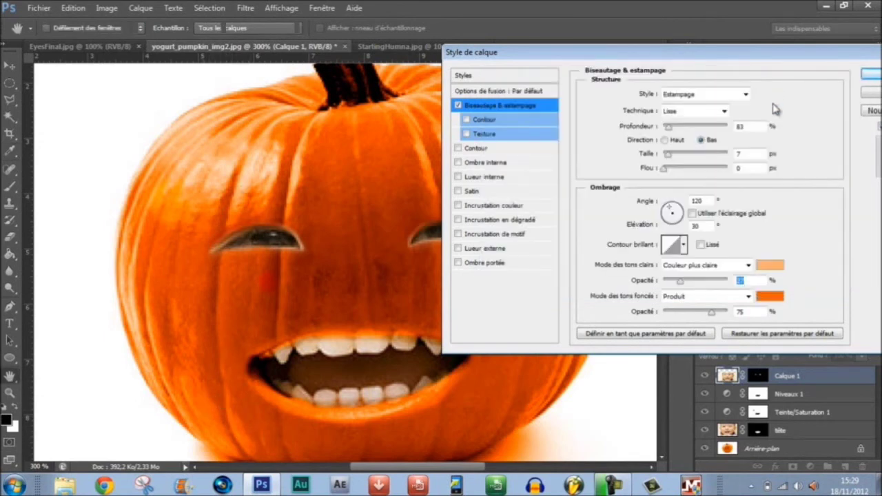
Step: Lower the shadow opacity to 26 % and reduce the emboss size to 6 px
drag(712, 311, 679, 325)
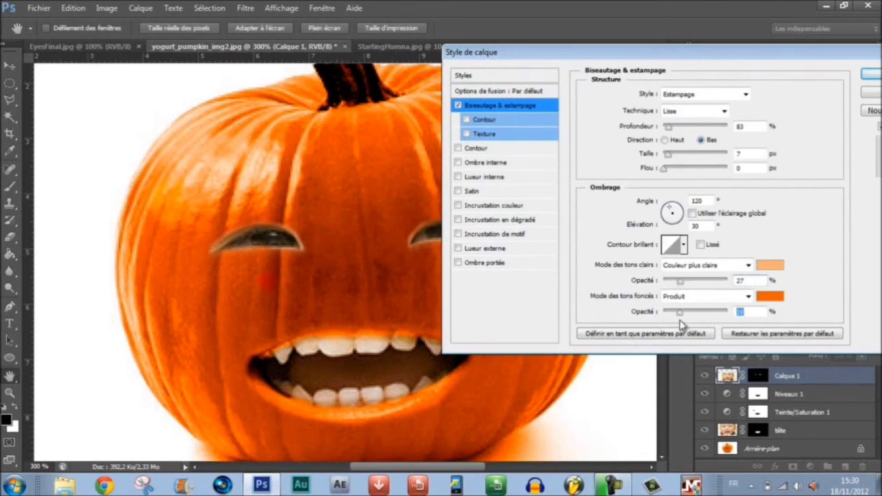
drag(809, 65, 793, 59)
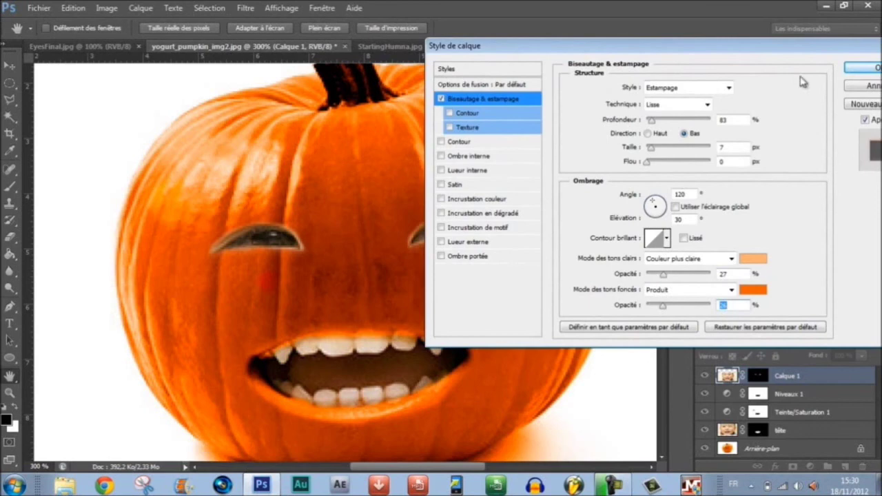
mouse_move(651, 153)
mouse_down()
mouse_move(660, 156)
mouse_move(650, 155)
mouse_up()
click(649, 164)
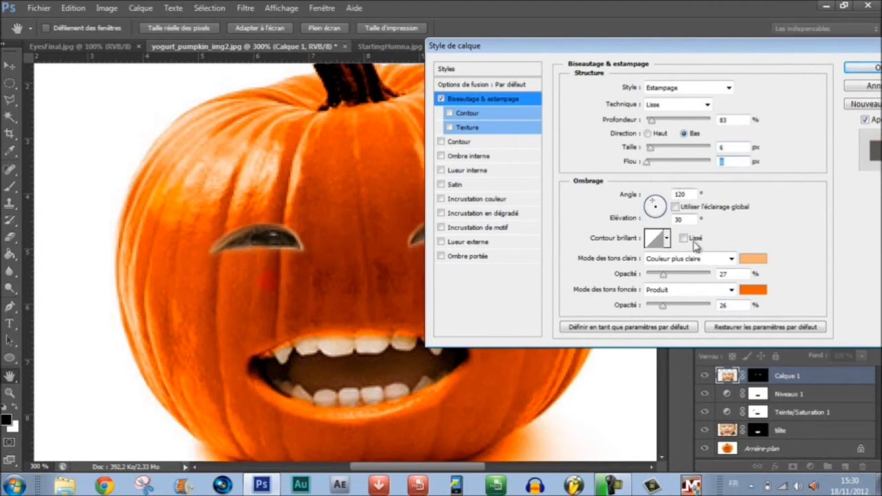
Step: Increase the emboss depth slightly, set its size to 7 px and apply the layer style to Calque 1
click(658, 122)
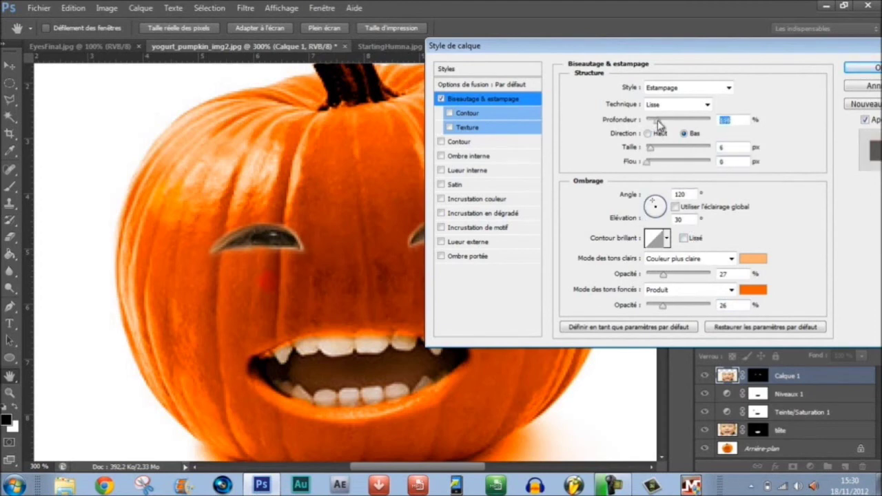
drag(660, 122, 665, 122)
mouse_move(651, 148)
mouse_down()
mouse_move(658, 153)
mouse_move(650, 155)
mouse_up()
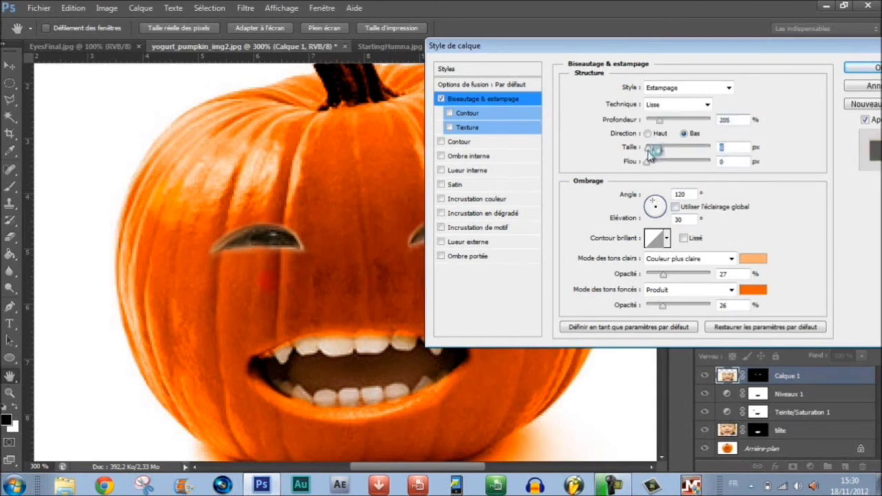
drag(812, 46, 774, 49)
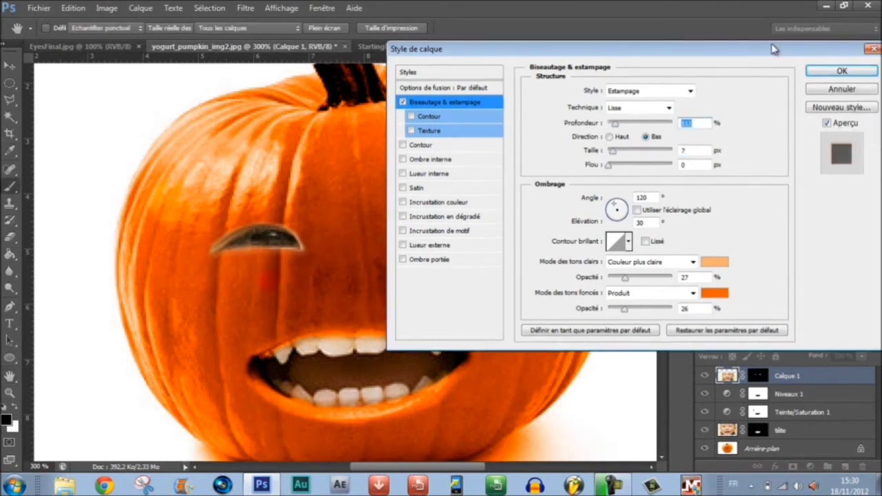
click(830, 71)
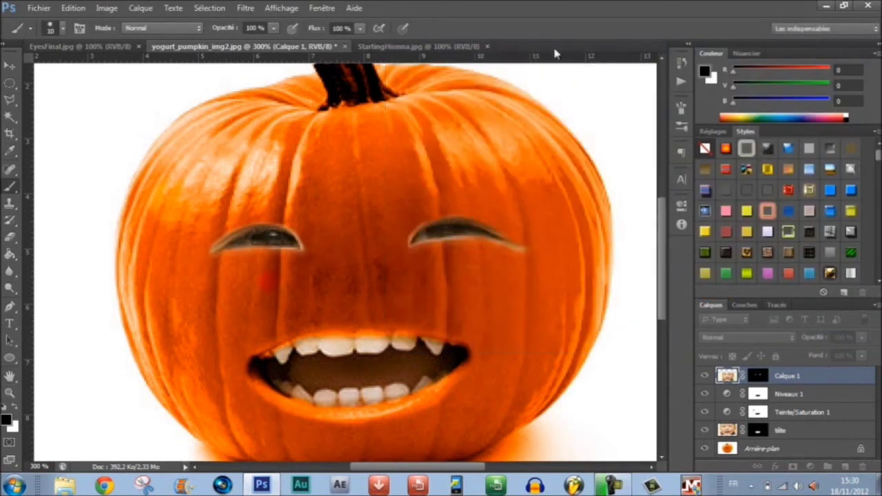
Step: Paint black on the Calque 1 layer mask to trim the outer tip of the eye on the pumpkin's right side
click(760, 376)
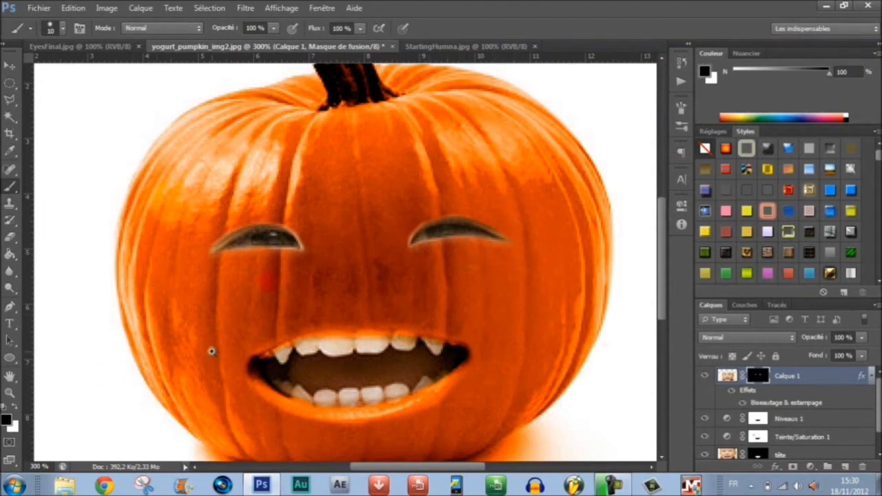
scroll(213, 350, down, 2)
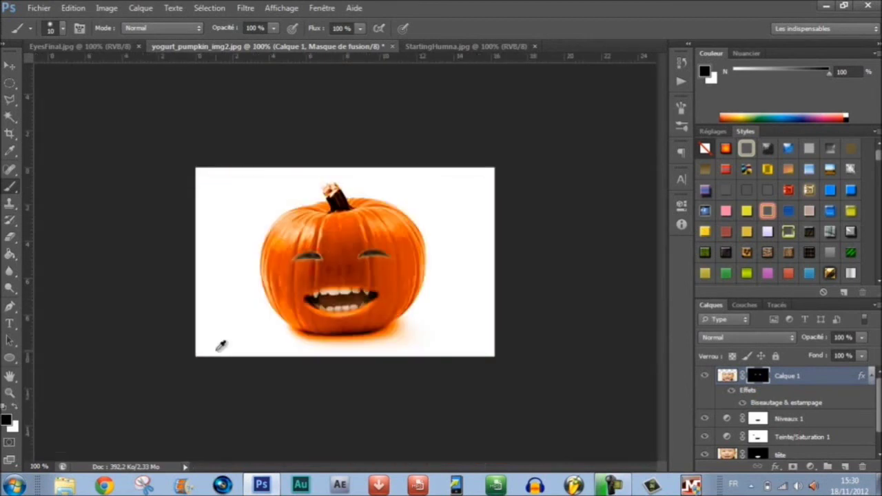
click(727, 375)
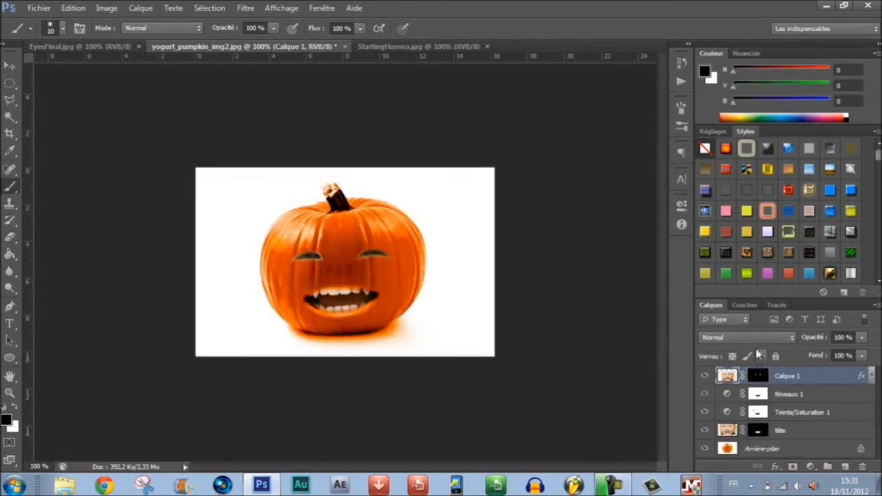
Step: Lower the opacity of the Niveaux 1 adjustment layer to about 76 %
click(799, 394)
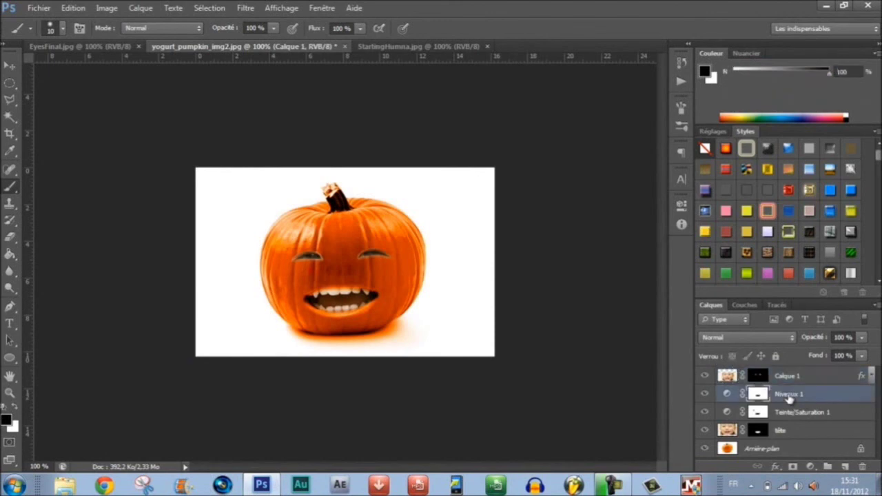
drag(860, 337, 858, 355)
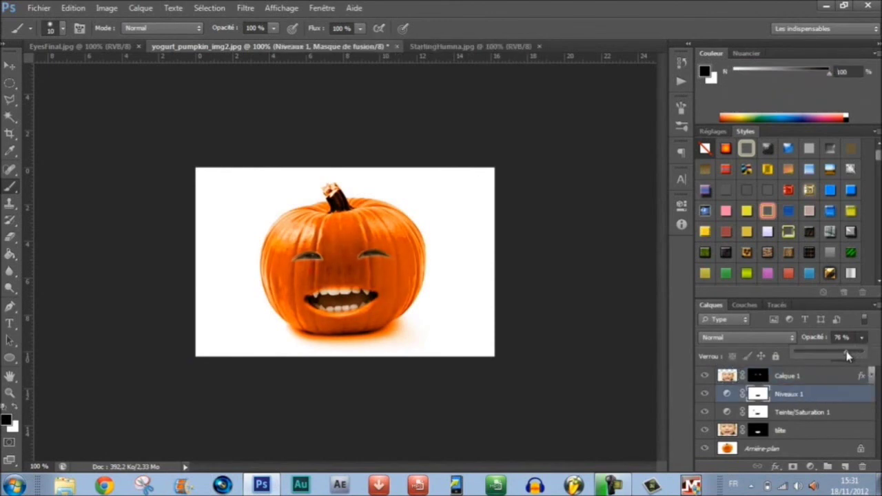
drag(848, 355, 820, 415)
Step: Lower the opacity of the Teinte/Saturation 1 adjustment layer to 80 % and check the blended mouth up close
click(813, 416)
drag(867, 338, 858, 355)
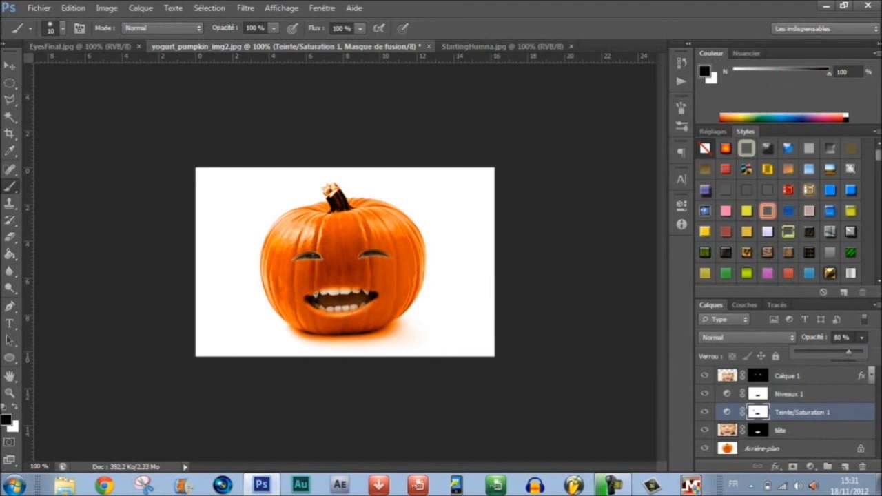
click(758, 414)
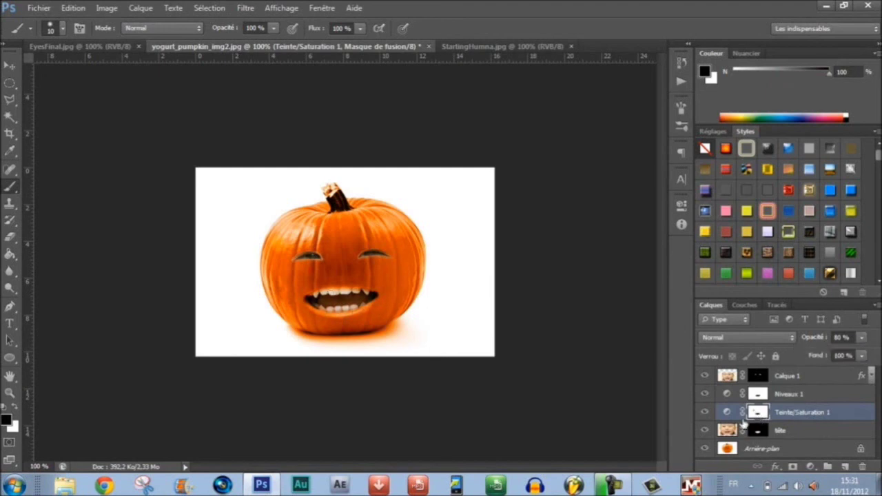
drag(336, 304, 336, 304)
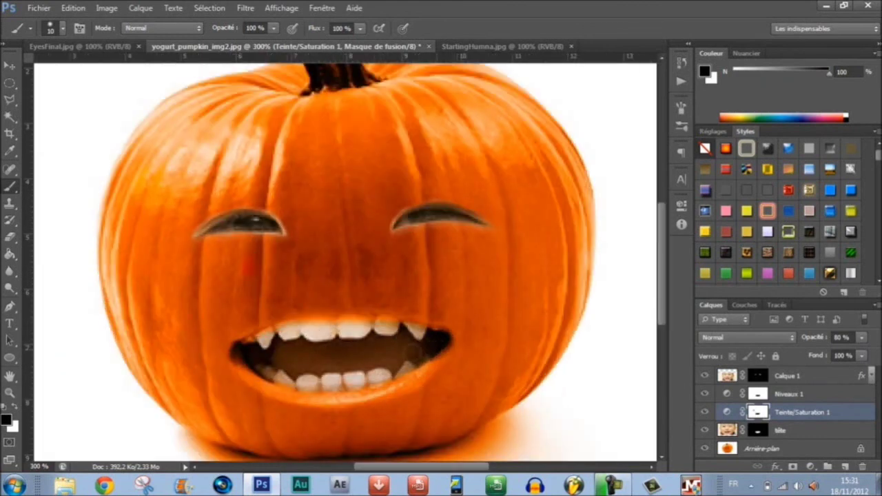
key(ctrl+1)
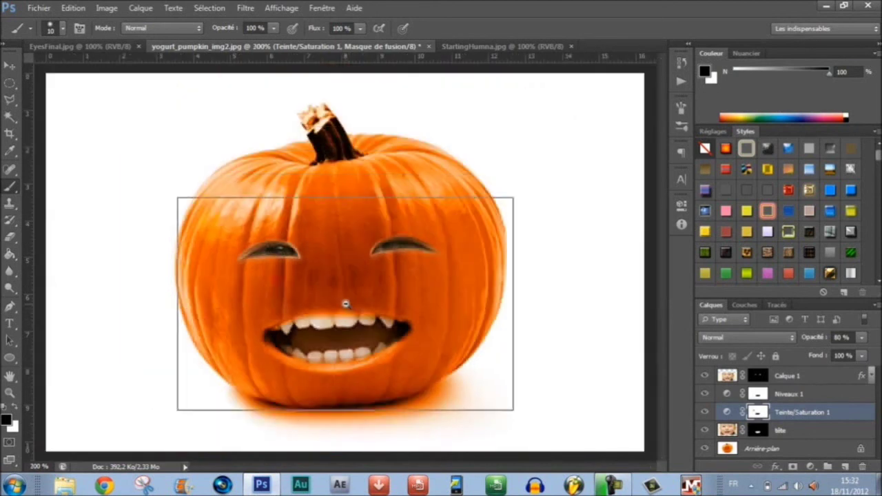
Step: Flatten the image so all the pumpkin, face and adjustment layers become one background layer
click(802, 379)
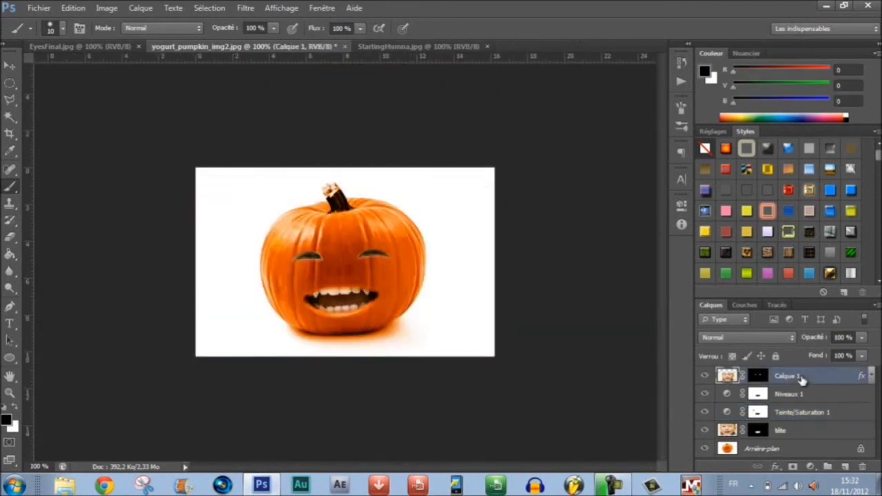
right_click(802, 380)
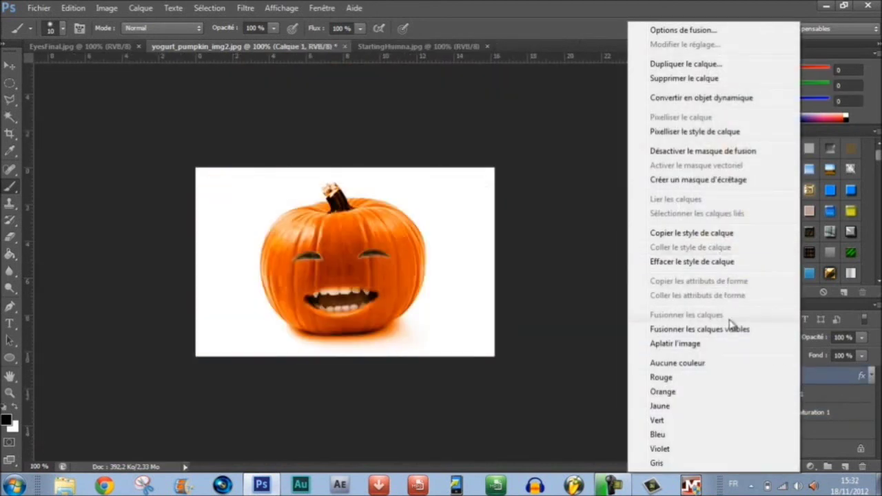
click(740, 342)
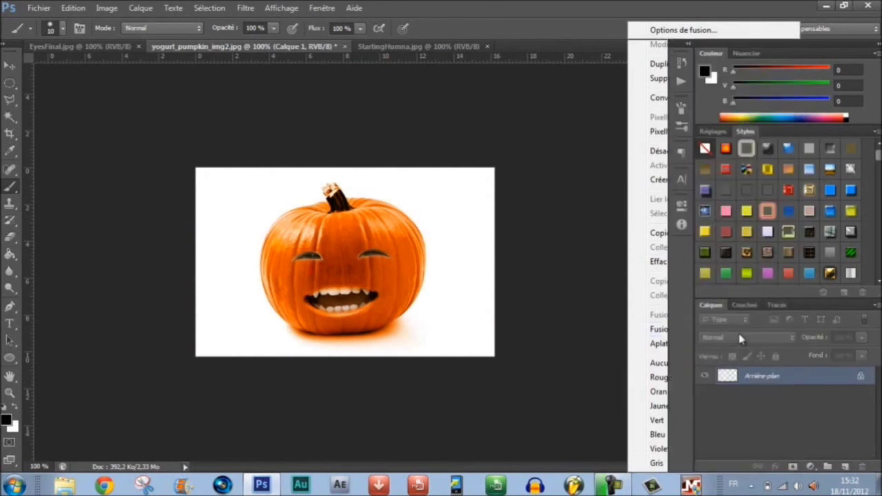
Step: Convert the locked background into a regular layer and rename it Face
double_click(763, 377)
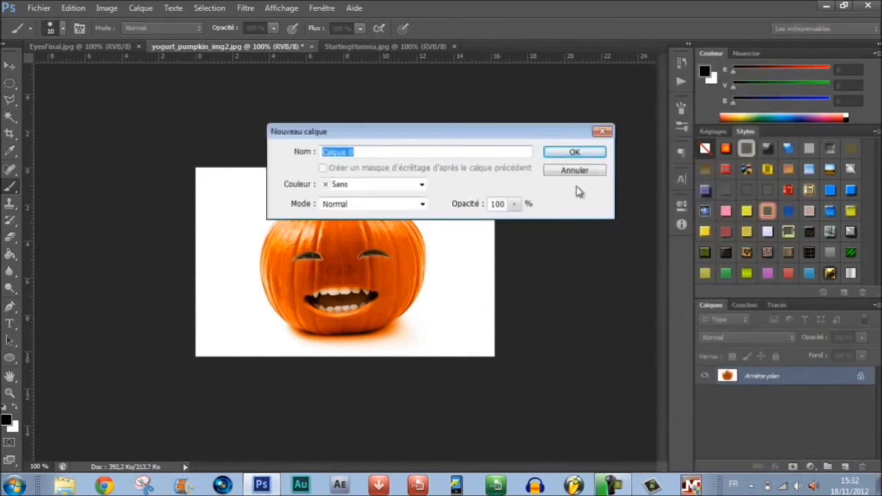
key(Return)
double_click(762, 376)
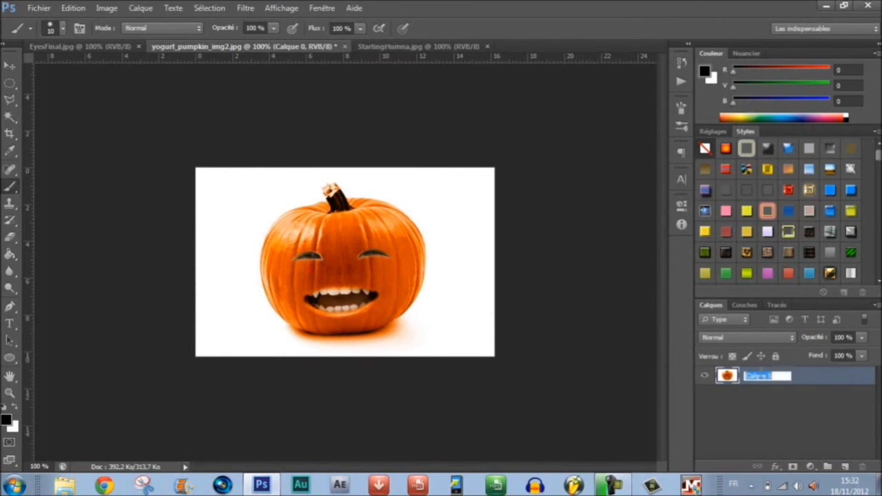
text(Face)
key(Return)
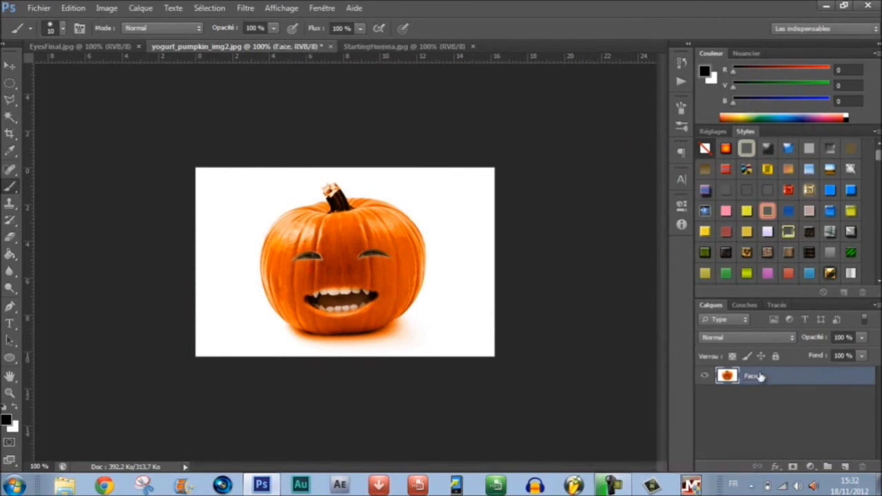